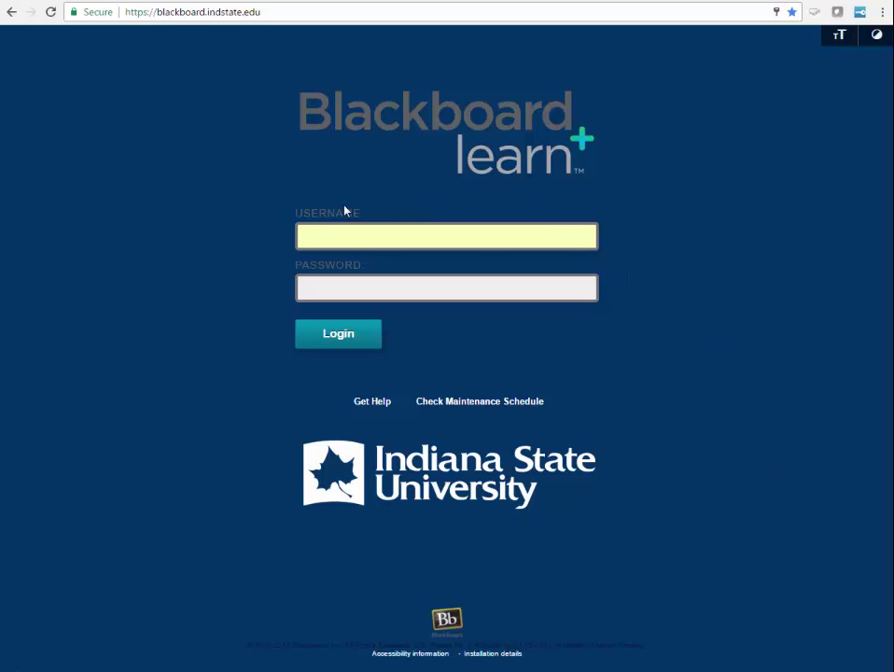
Step: Log in to Blackboard Learn with the student's username and password
{"action": "left_click", "coordinate": [322, 236]}
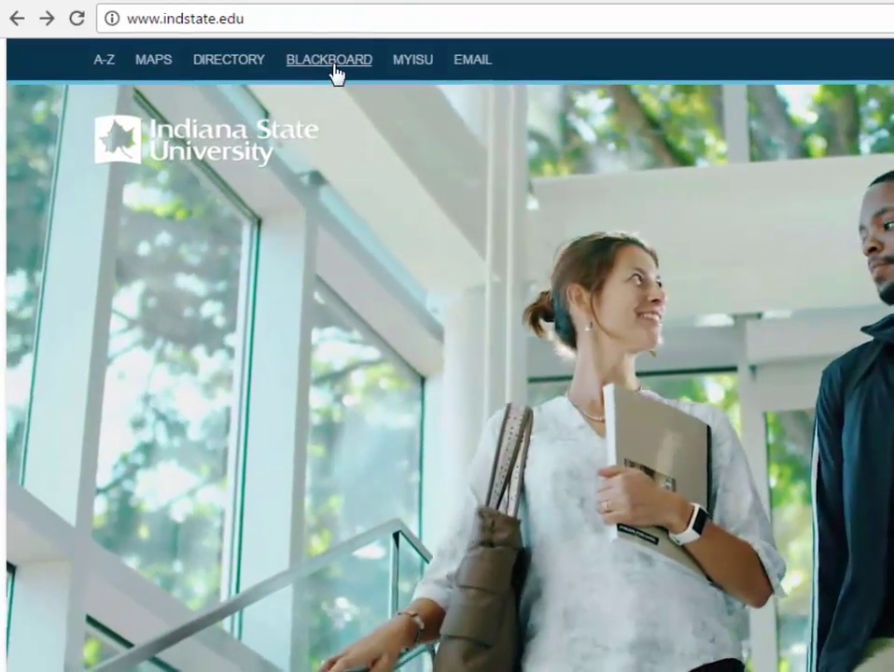
{"action": "left_click", "coordinate": [336, 63]}
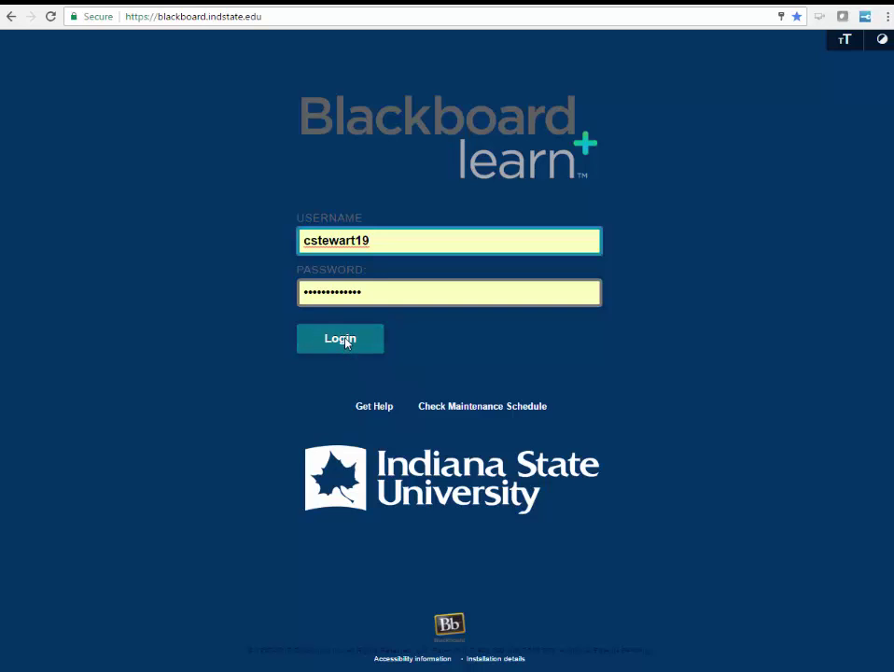
{"action": "left_click", "coordinate": [345, 340]}
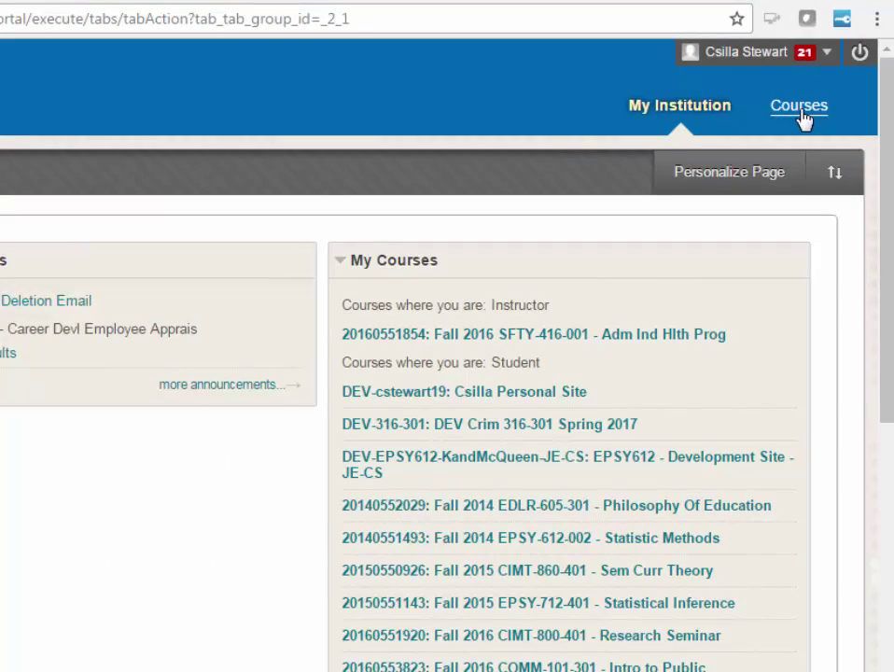
Step: Open the Fall 2016 HRD-420-303 Career Development course from the Courses tab list
{"action": "left_click", "coordinate": [798, 108]}
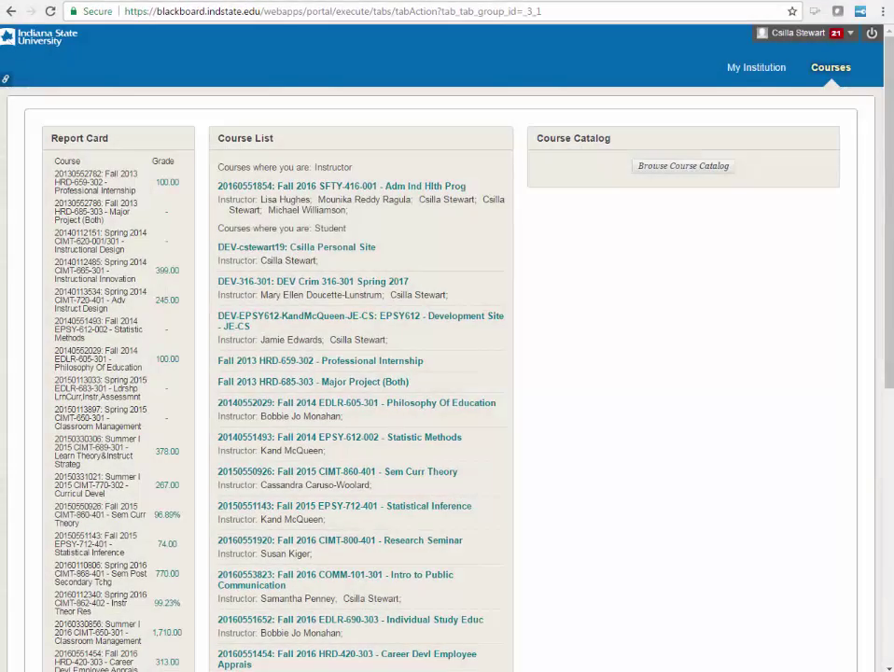
{"action": "left_click", "coordinate": [405, 658]}
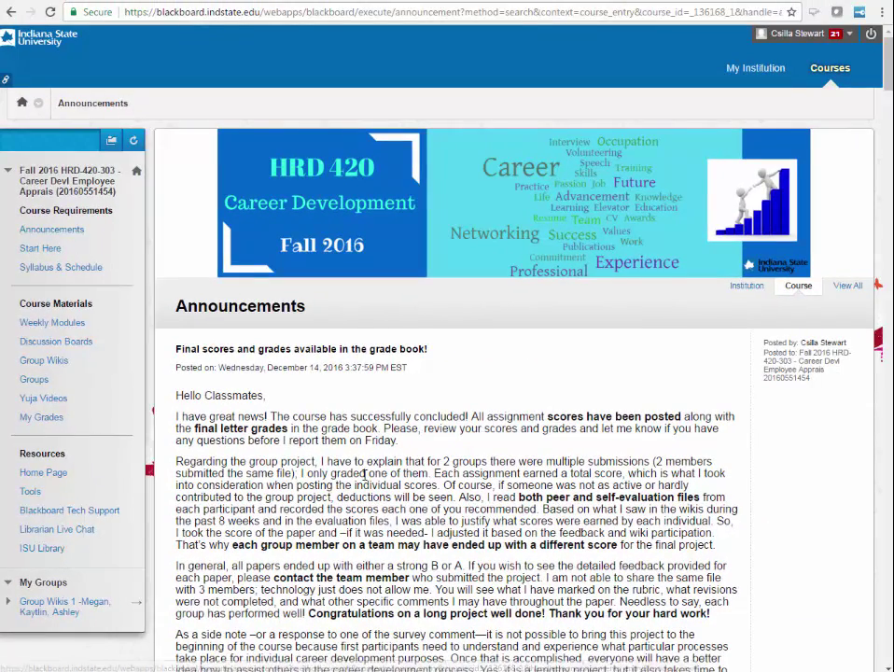
Step: Scroll through the course announcements, then go to the course Home Page
{"action": "scroll", "coordinate": [363, 474], "scroll_direction": "down", "scroll_amount": 6}
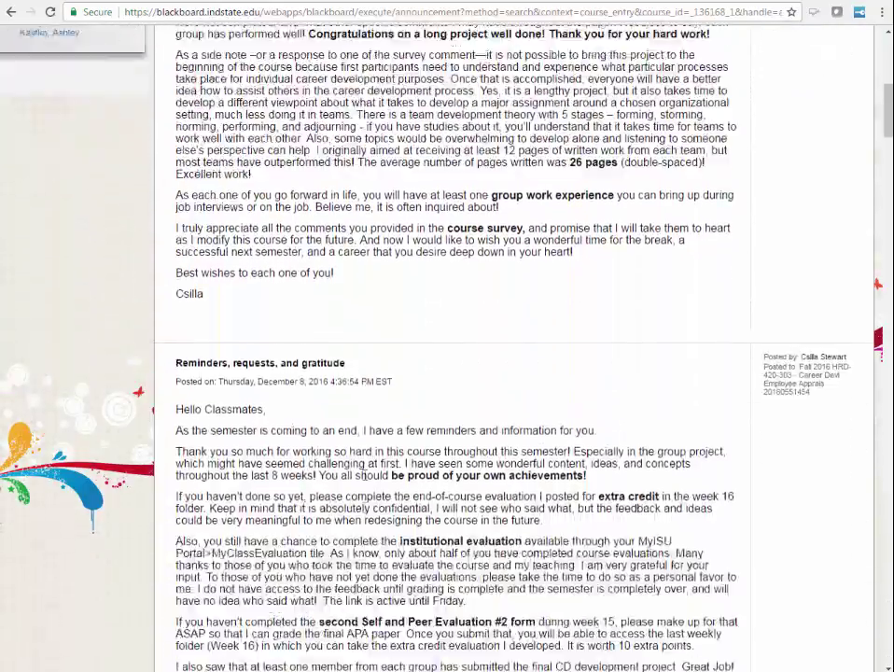
{"action": "scroll", "coordinate": [363, 474], "scroll_direction": "down", "scroll_amount": 6}
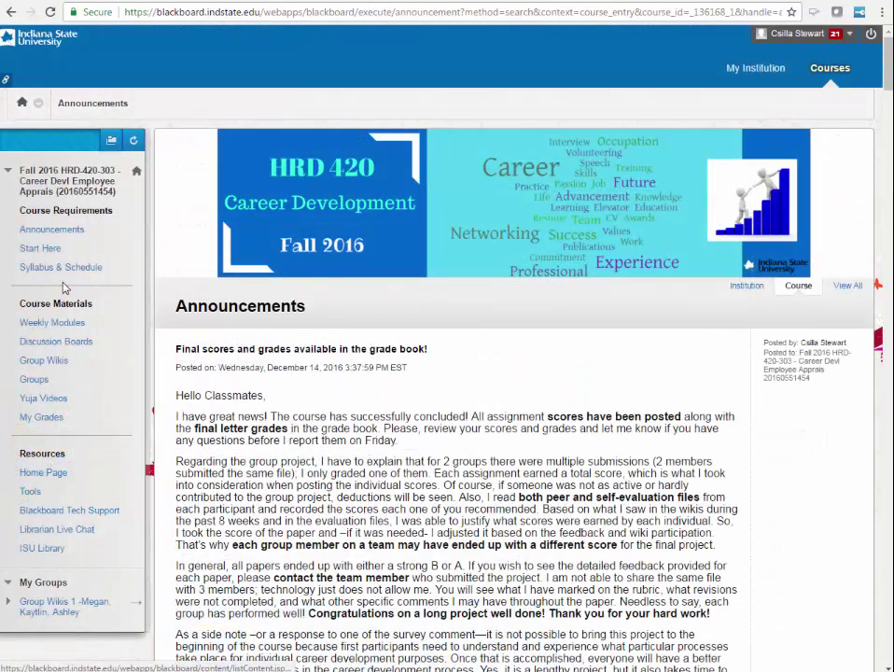
{"action": "left_click", "coordinate": [52, 473]}
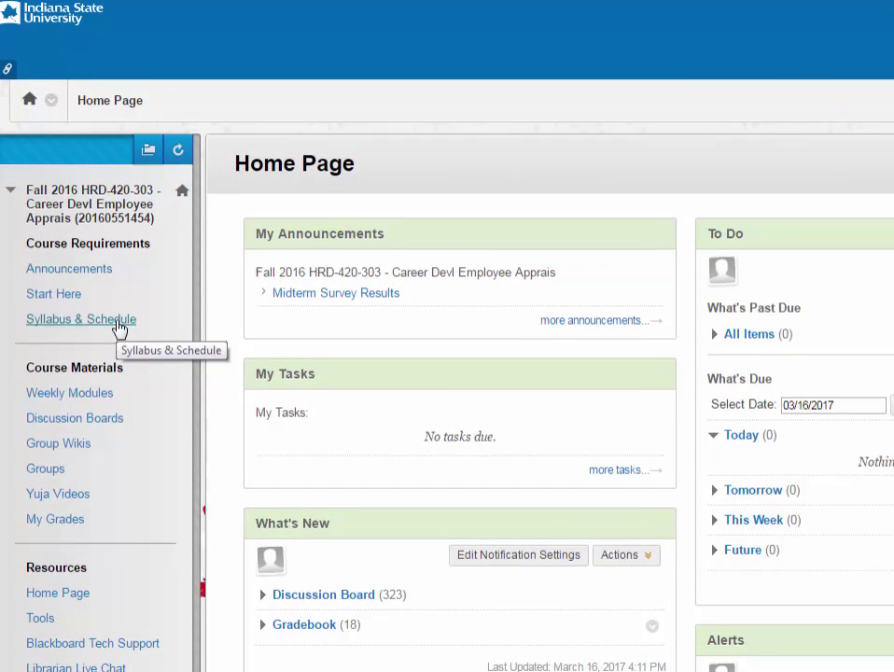
Step: View the Start Here page and scroll through the Syllabus & Schedule page
{"action": "left_click", "coordinate": [67, 296]}
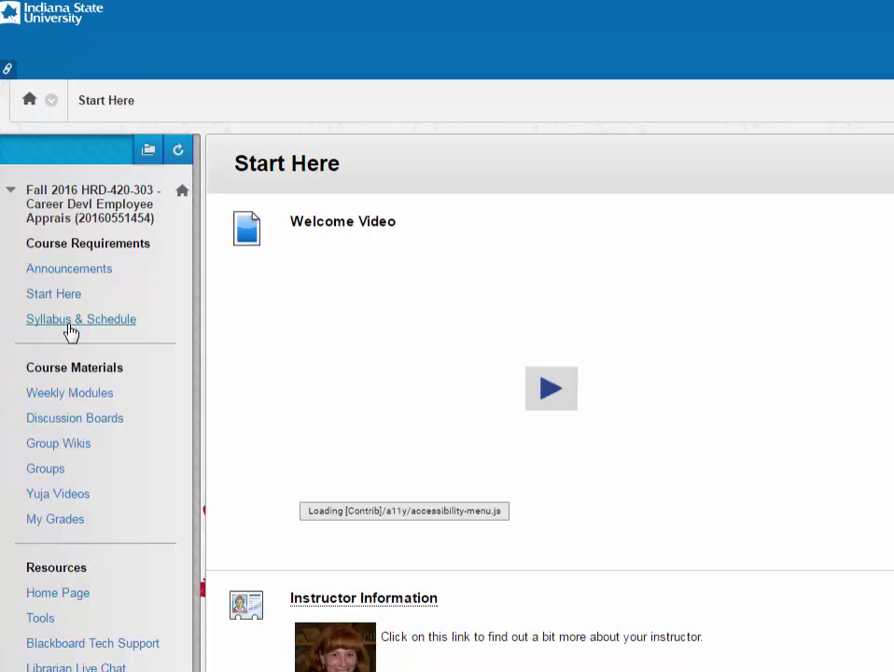
{"action": "left_click", "coordinate": [70, 326]}
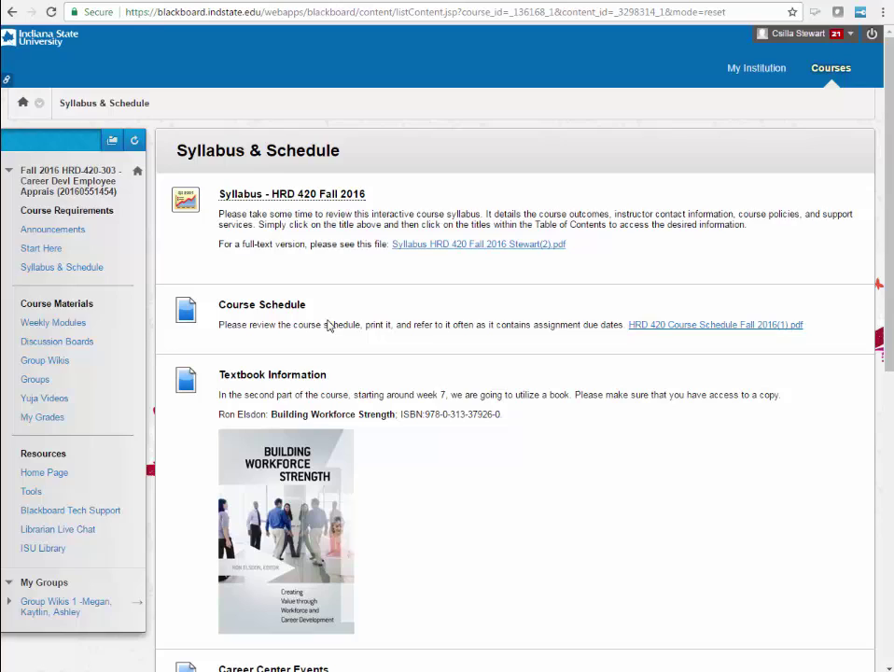
{"action": "scroll", "coordinate": [430, 421], "scroll_direction": "down", "scroll_amount": 3}
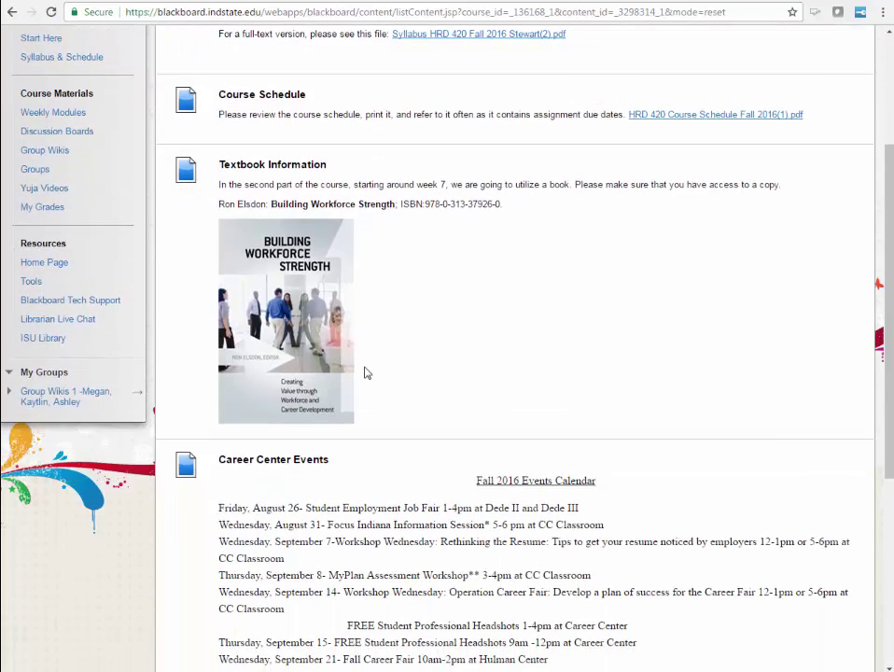
{"action": "scroll", "coordinate": [363, 369], "scroll_direction": "up", "scroll_amount": 3}
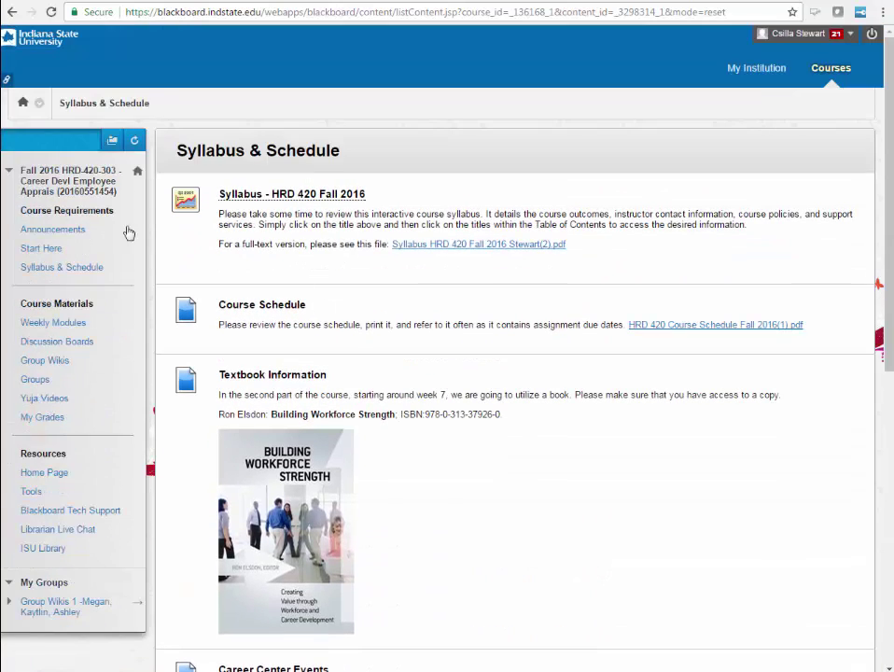
Step: Read through Start Here again, then open the Weekly Modules list
{"action": "left_click", "coordinate": [47, 248]}
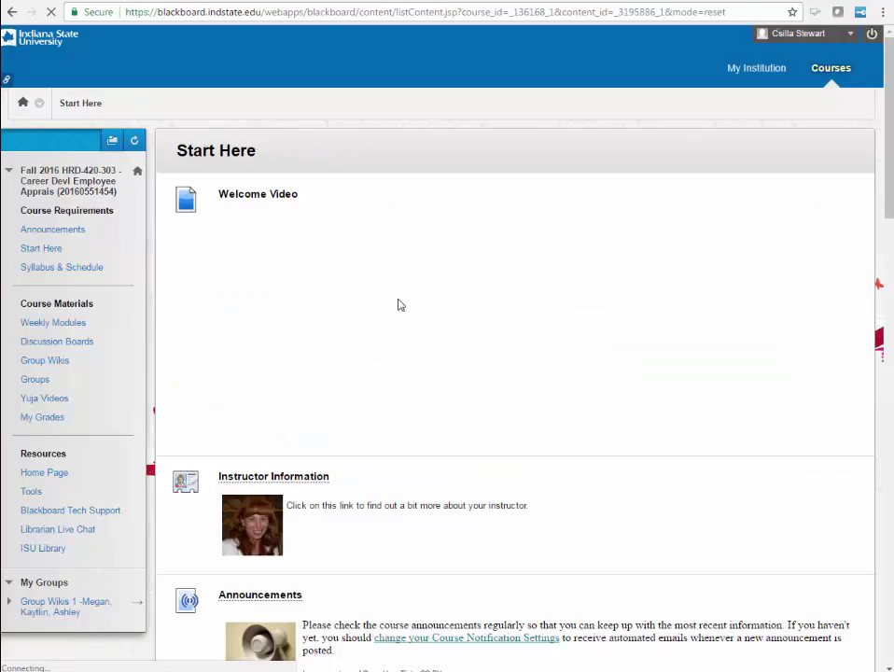
{"action": "scroll", "coordinate": [397, 304], "scroll_direction": "down", "scroll_amount": 5}
{"action": "scroll", "coordinate": [398, 304], "scroll_direction": "down", "scroll_amount": 2}
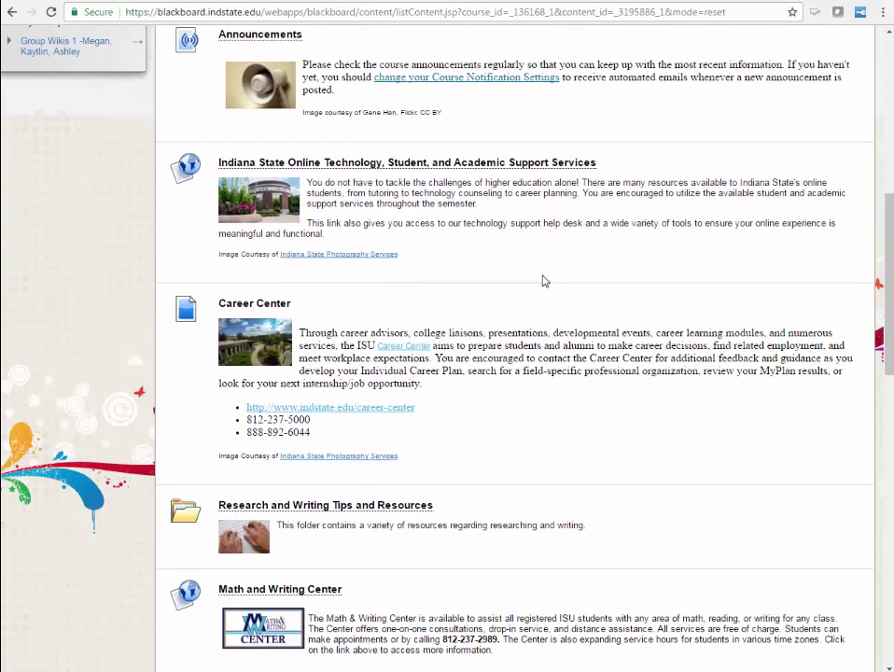
{"action": "scroll", "coordinate": [544, 281], "scroll_direction": "down", "scroll_amount": 1}
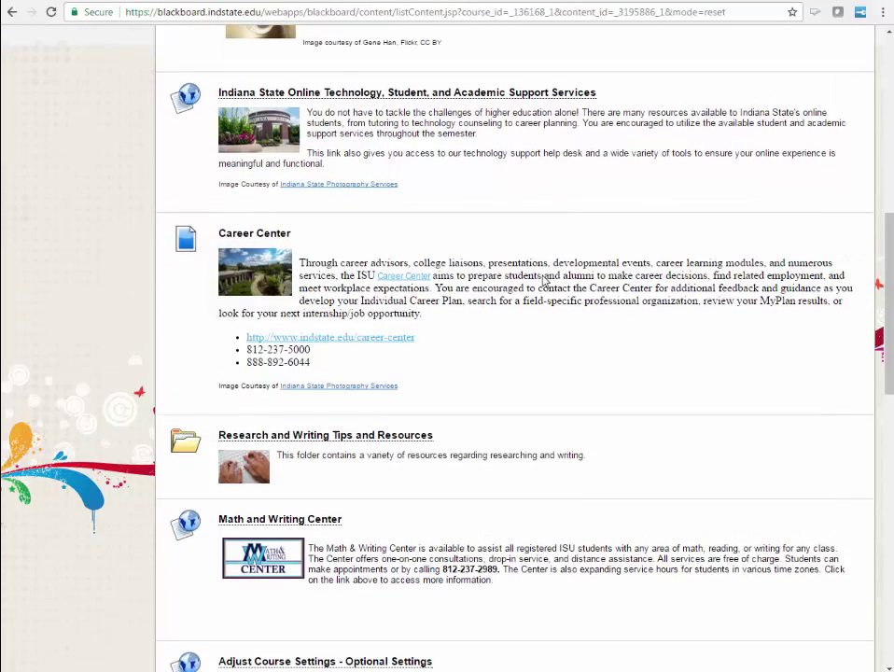
{"action": "scroll", "coordinate": [545, 281], "scroll_direction": "up", "scroll_amount": 6}
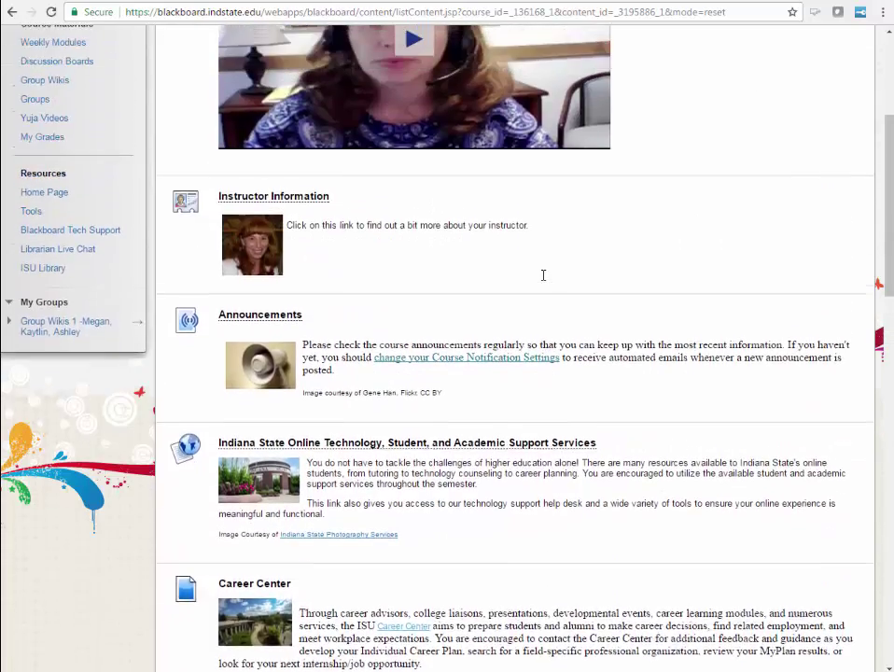
{"action": "scroll", "coordinate": [545, 281], "scroll_direction": "up", "scroll_amount": 2}
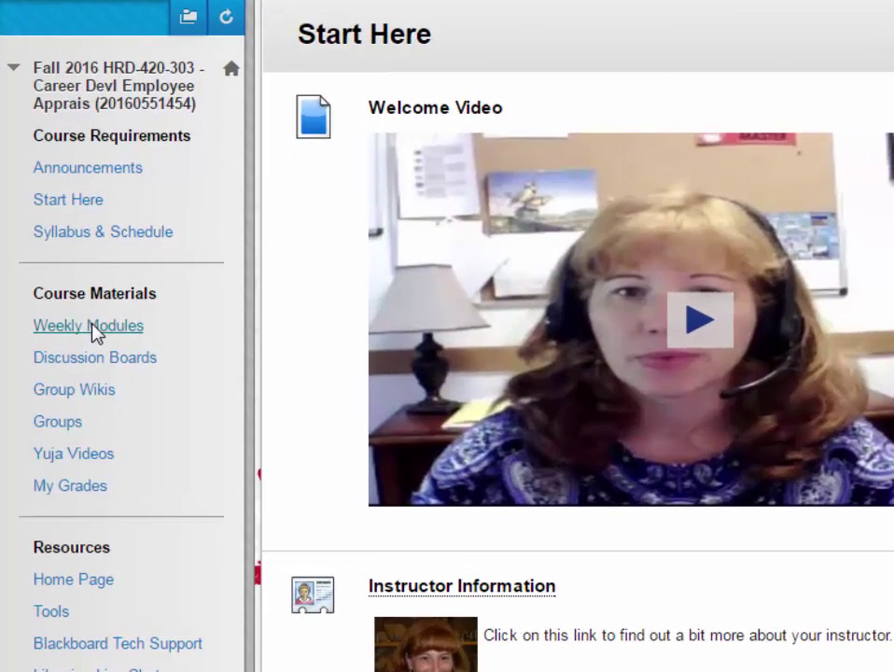
{"action": "left_click", "coordinate": [91, 326]}
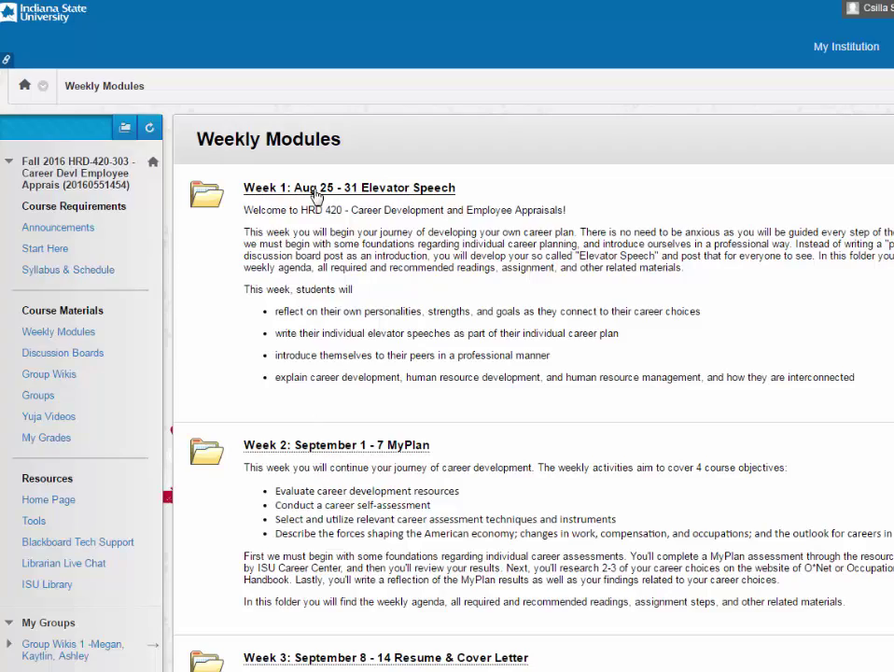
Step: Open the Week 1 Elevator Speech module and its Start Here & Syllabus Quiz
{"action": "left_click", "coordinate": [315, 191]}
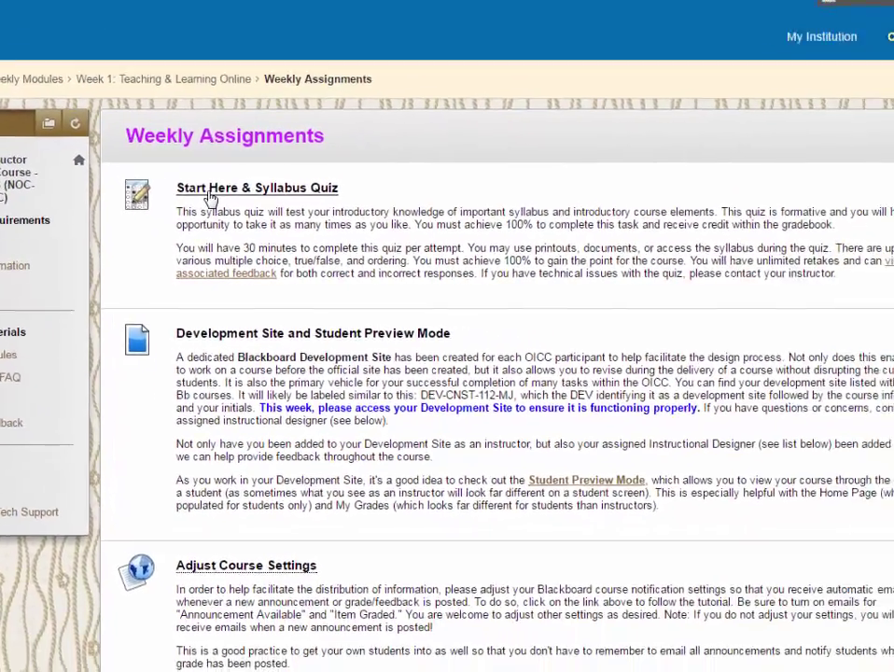
{"action": "left_click", "coordinate": [373, 174]}
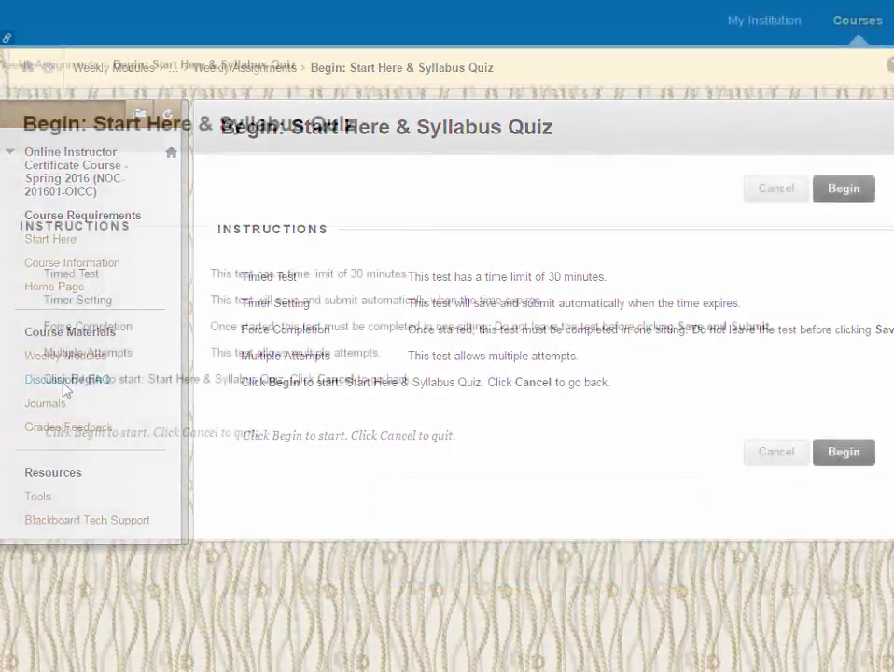
Step: Browse the Discussion / FAQ forum list, then open the course Journals
{"action": "left_click", "coordinate": [64, 381]}
{"action": "scroll", "coordinate": [352, 452], "scroll_direction": "down", "scroll_amount": 3}
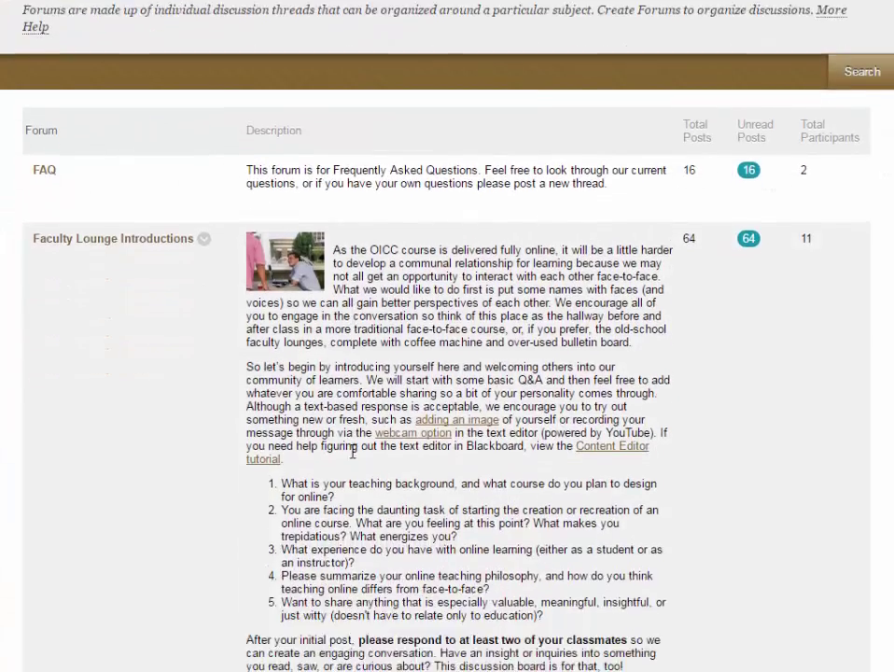
{"action": "scroll", "coordinate": [353, 452], "scroll_direction": "down", "scroll_amount": 5}
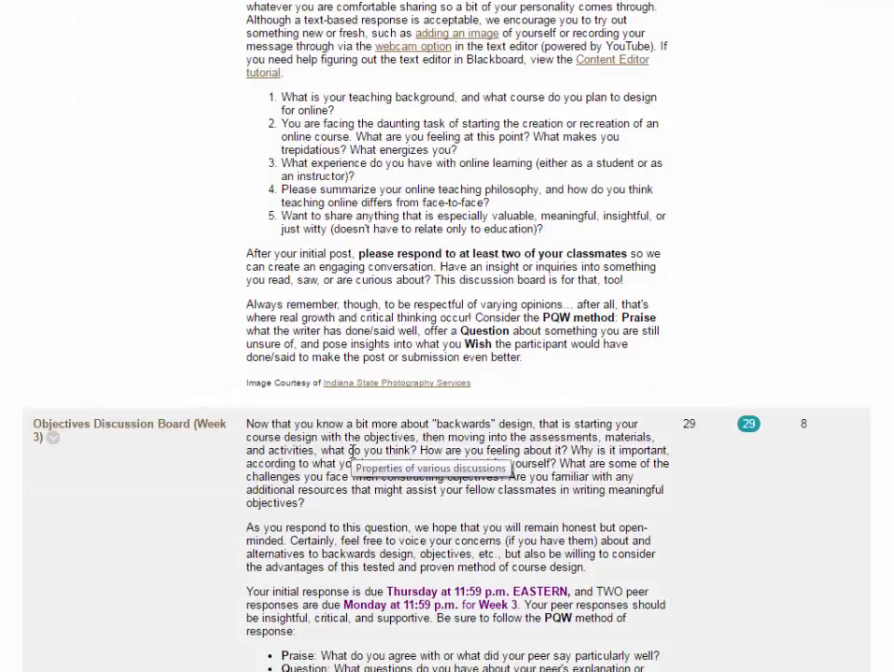
{"action": "scroll", "coordinate": [352, 453], "scroll_direction": "down", "scroll_amount": 3}
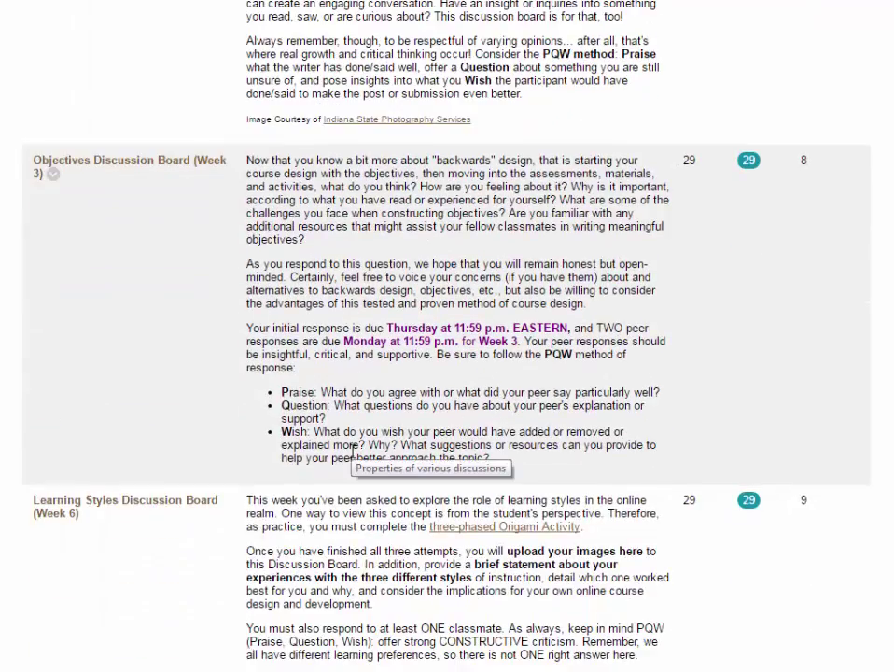
{"action": "scroll", "coordinate": [351, 447], "scroll_direction": "up", "scroll_amount": 6}
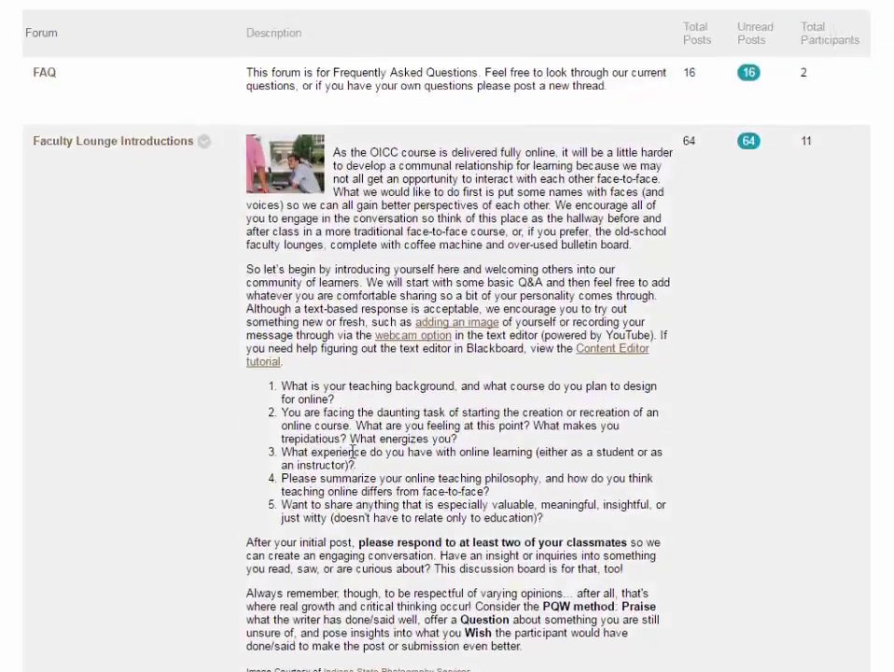
{"action": "scroll", "coordinate": [353, 453], "scroll_direction": "up", "scroll_amount": 3}
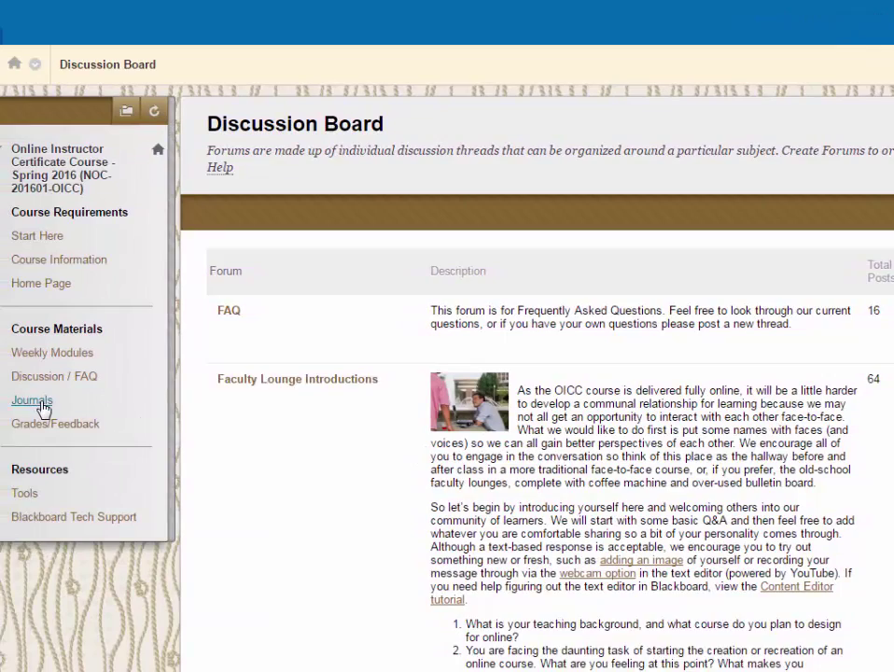
{"action": "left_click", "coordinate": [47, 401]}
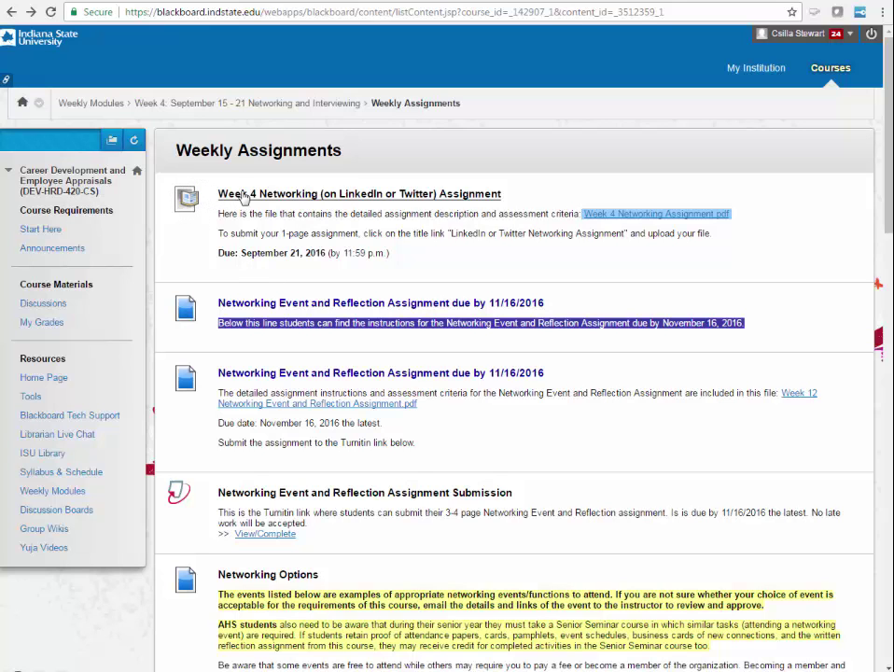
Step: Open the Week 4 Networking assignment's upload page and start a Write Submission
{"action": "left_click", "coordinate": [268, 198]}
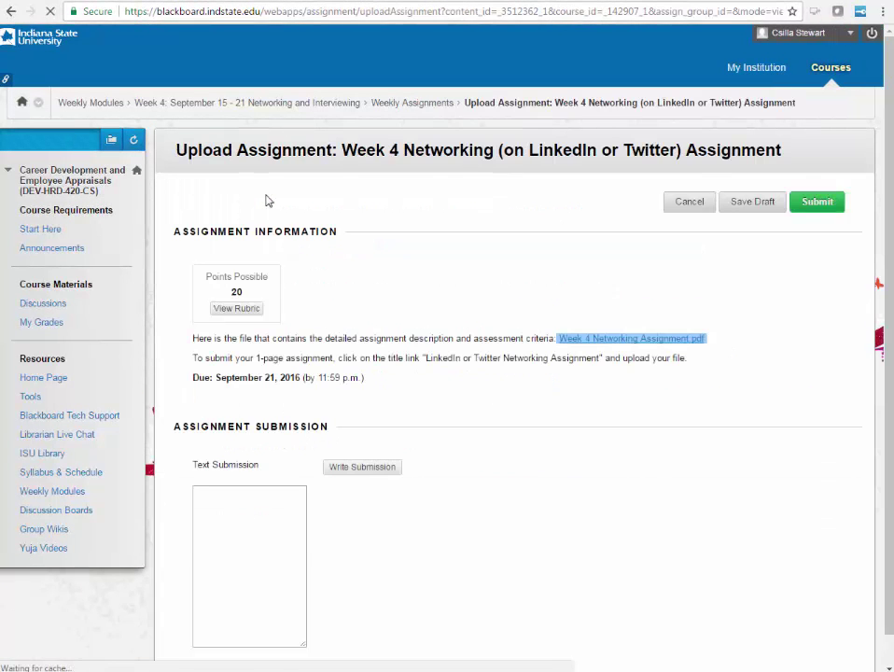
{"action": "scroll", "coordinate": [345, 300], "scroll_direction": "down", "scroll_amount": 3}
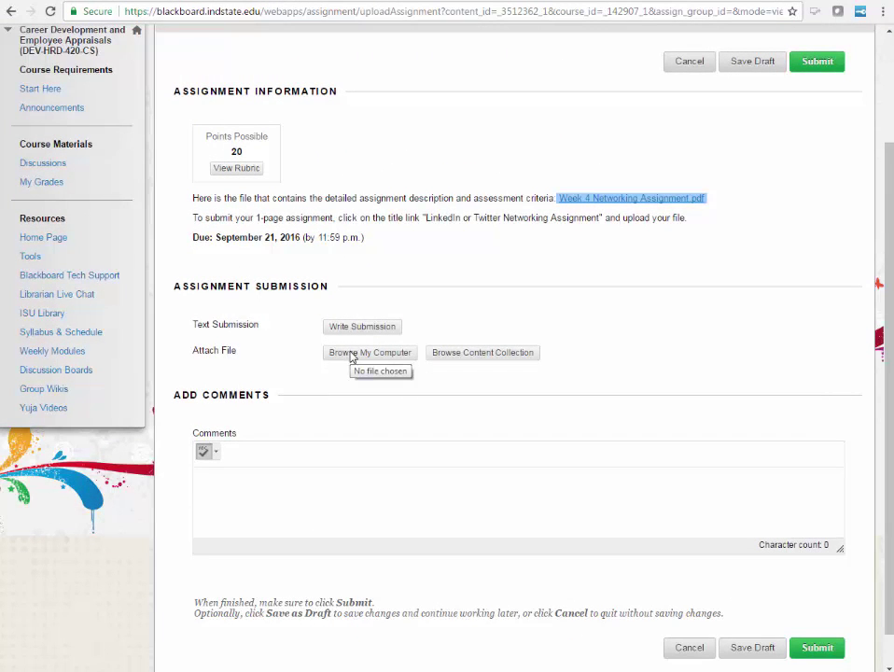
{"action": "left_click", "coordinate": [354, 329]}
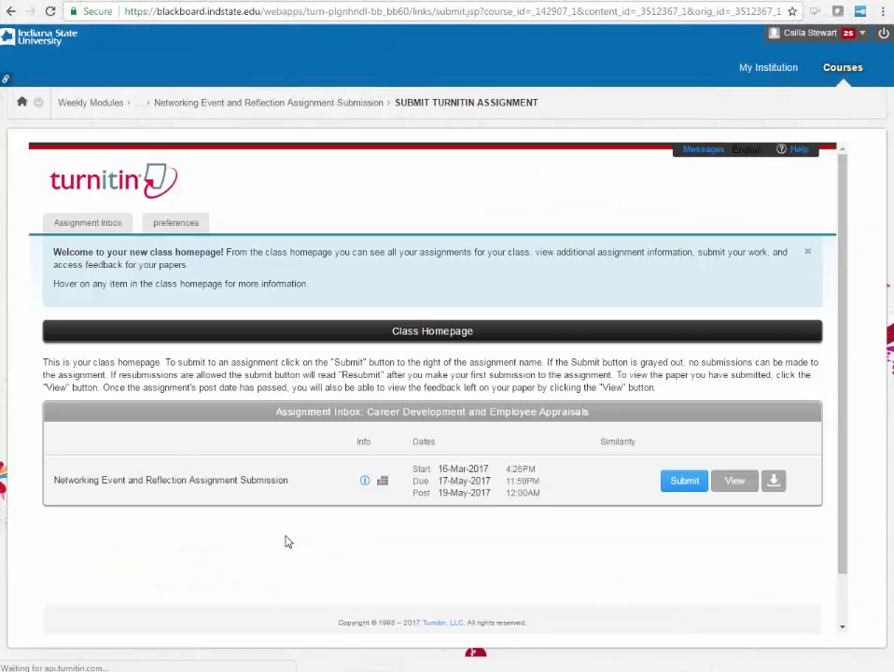
Step: Open the Networking Event and Reflection submission, then return to HRD-420-303 via Recently Visited
{"action": "left_click", "coordinate": [675, 486]}
{"action": "scroll", "coordinate": [467, 432], "scroll_direction": "down", "scroll_amount": 2}
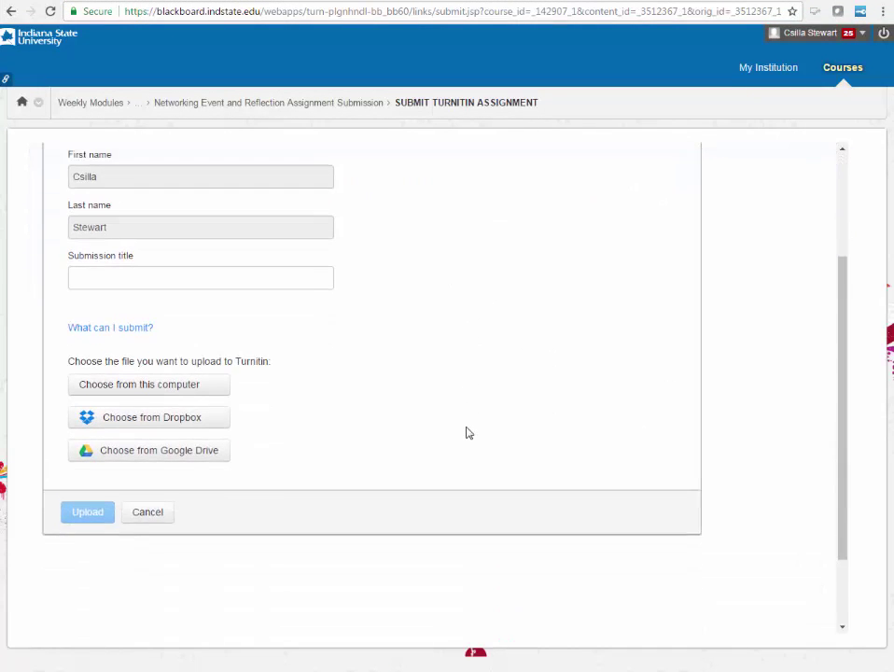
{"action": "scroll", "coordinate": [467, 431], "scroll_direction": "down", "scroll_amount": 1}
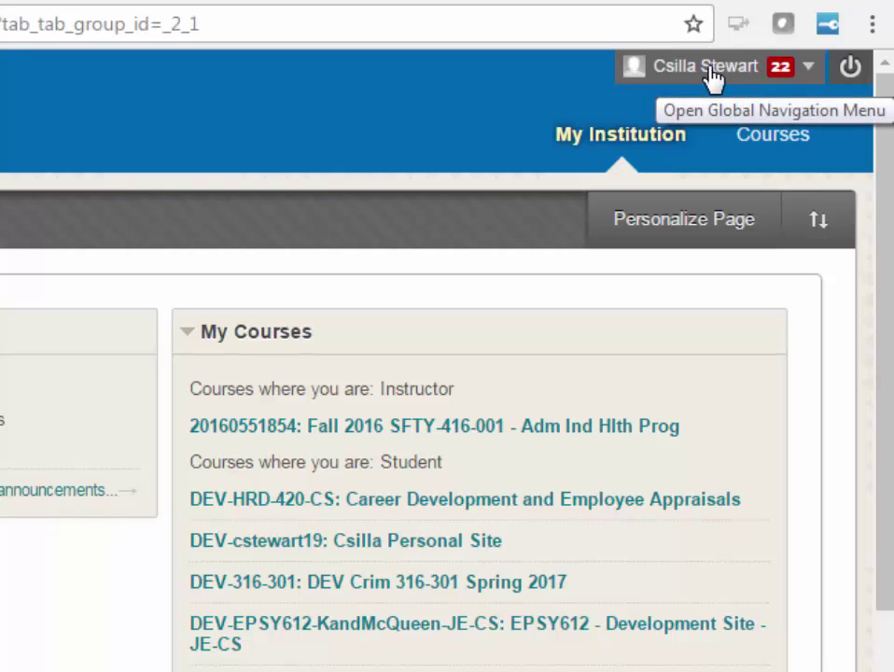
{"action": "left_click", "coordinate": [712, 79]}
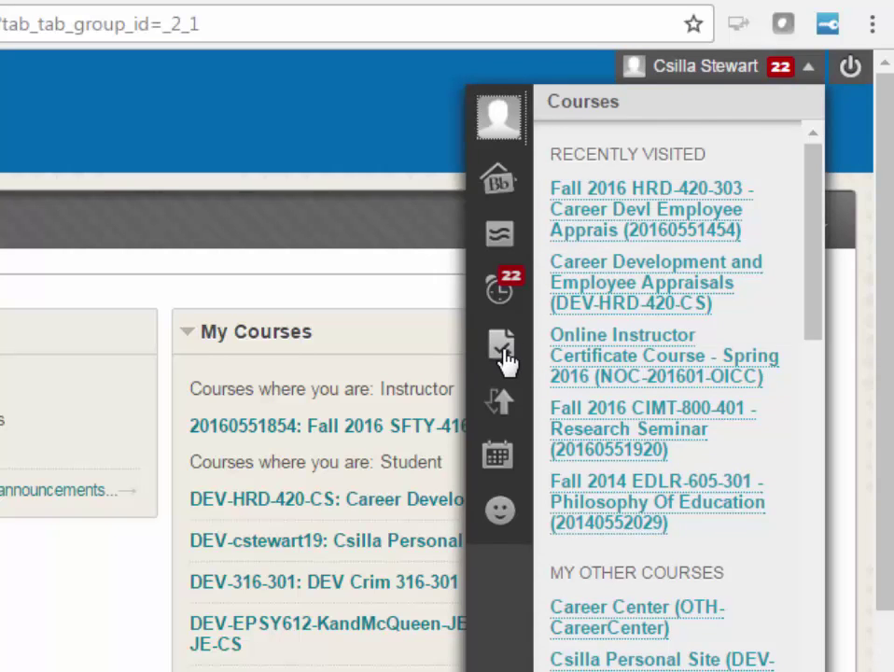
{"action": "left_click", "coordinate": [502, 352]}
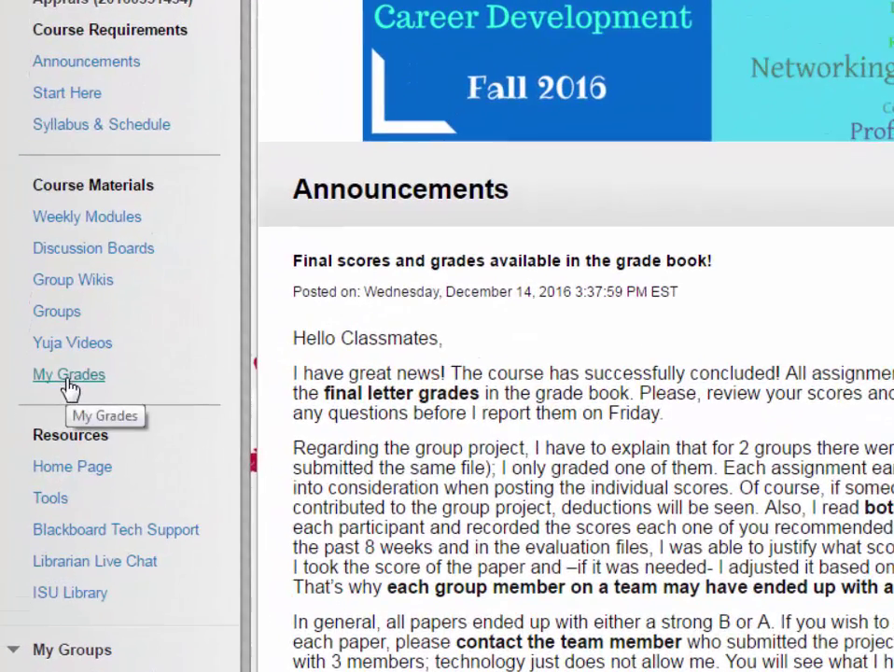
Step: Open My Grades and scroll the graded items, including 92.00/100 for Networking Event
{"action": "left_click", "coordinate": [68, 381]}
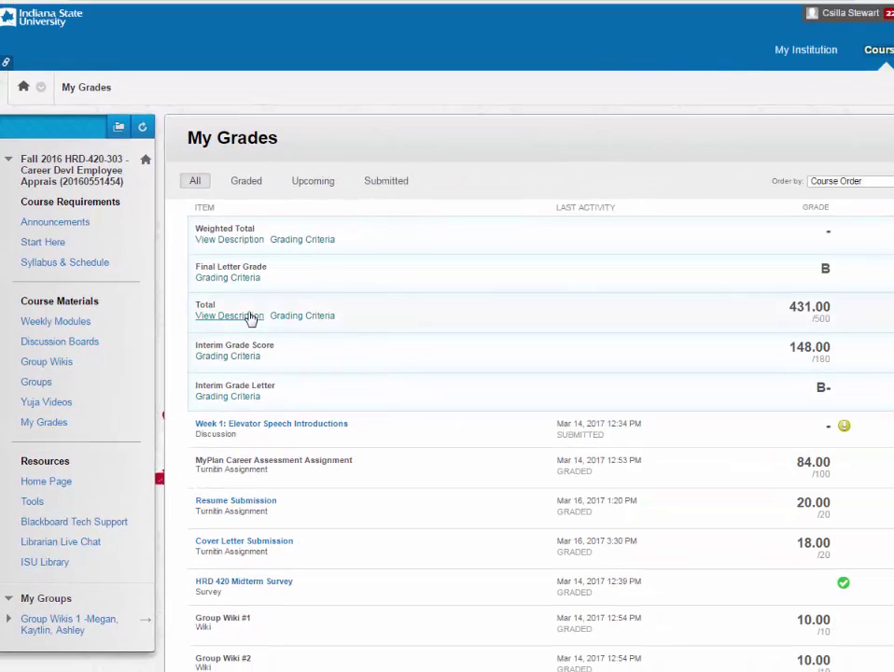
{"action": "scroll", "coordinate": [474, 434], "scroll_direction": "down", "scroll_amount": 3}
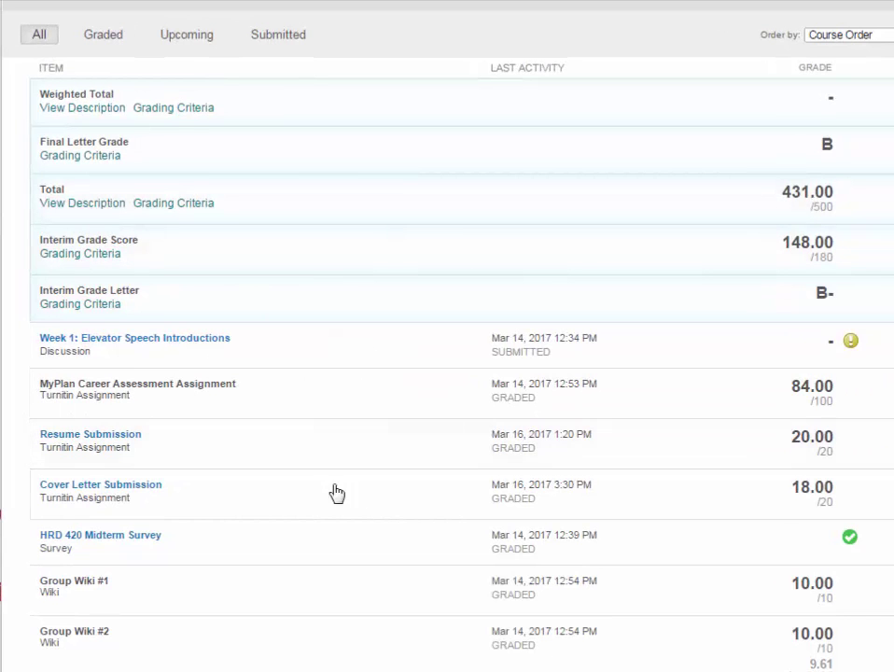
{"action": "scroll", "coordinate": [381, 568], "scroll_direction": "down", "scroll_amount": 2}
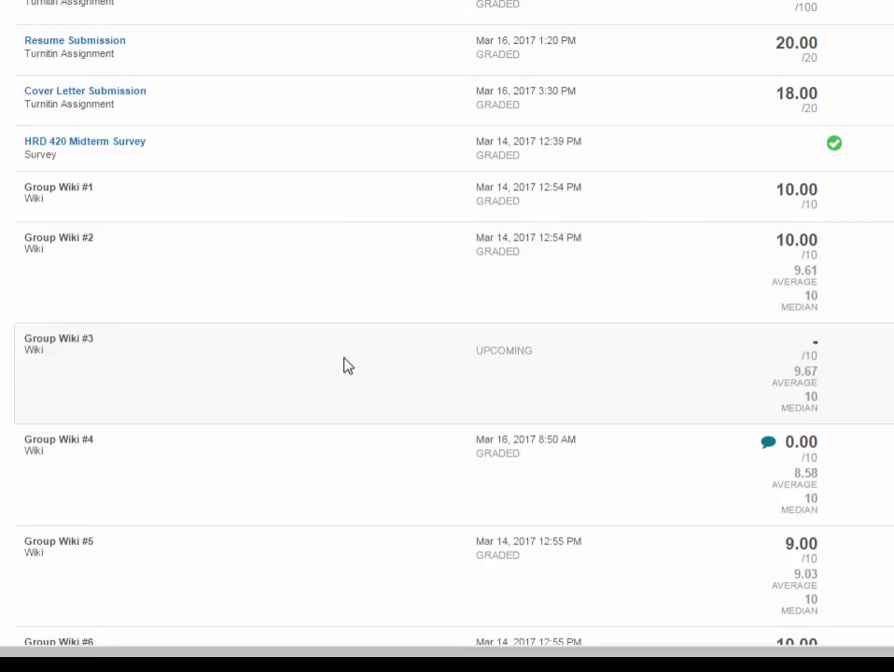
{"action": "mouse_move", "coordinate": [833, 152]}
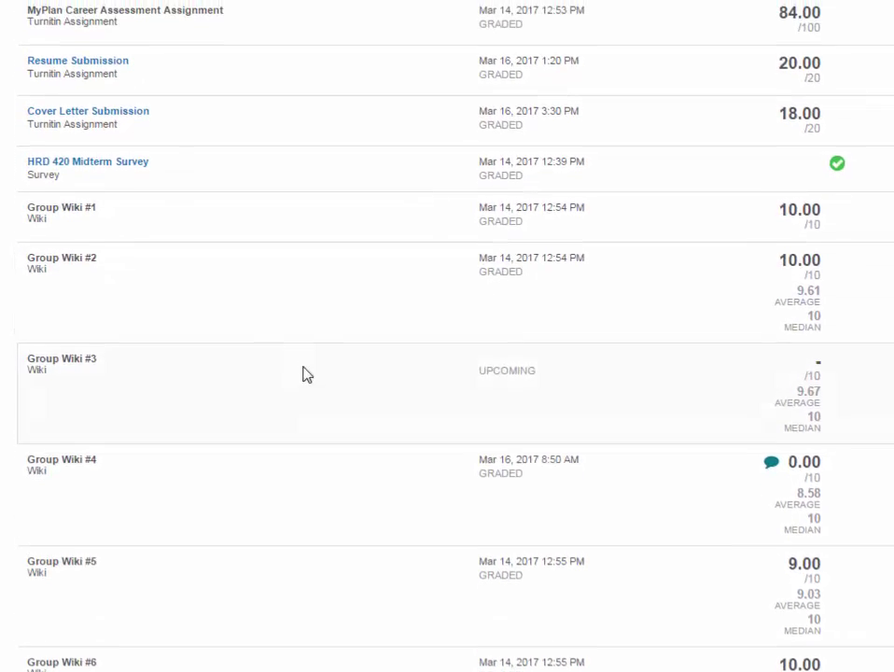
{"action": "scroll", "coordinate": [824, 85], "scroll_direction": "up", "scroll_amount": 1}
{"action": "mouse_move", "coordinate": [842, 74]}
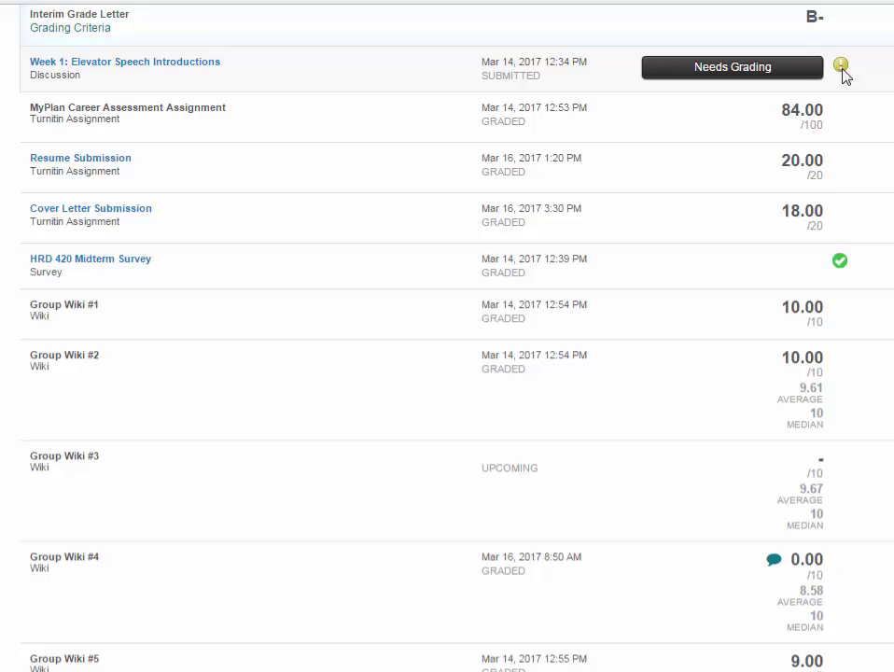
{"action": "scroll", "coordinate": [844, 75], "scroll_direction": "down", "scroll_amount": 10}
{"action": "mouse_move", "coordinate": [837, 578]}
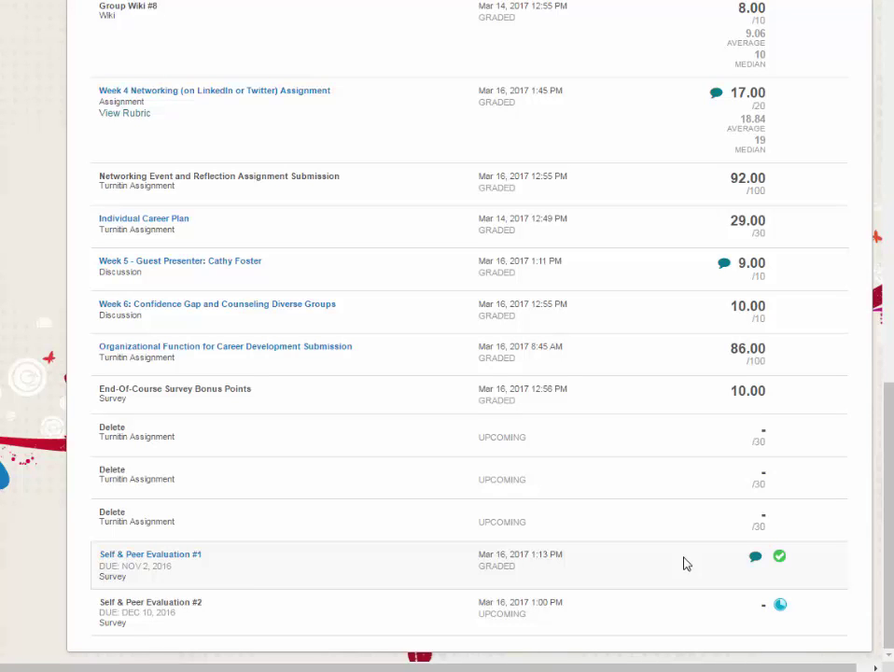
{"action": "scroll", "coordinate": [283, 414], "scroll_direction": "up", "scroll_amount": 8}
{"action": "scroll", "coordinate": [285, 425], "scroll_direction": "down", "scroll_amount": 5}
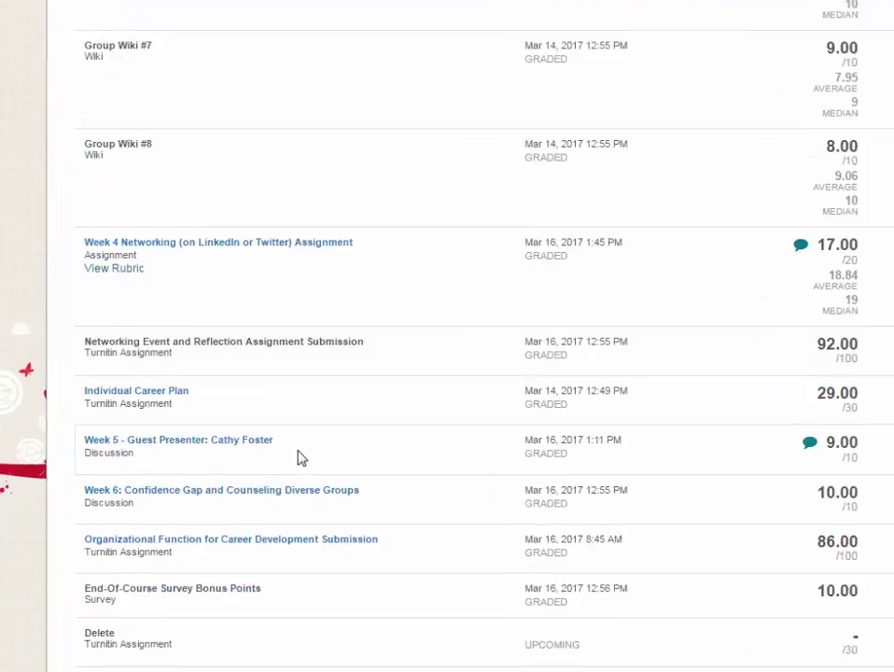
{"action": "left_click", "coordinate": [105, 269]}
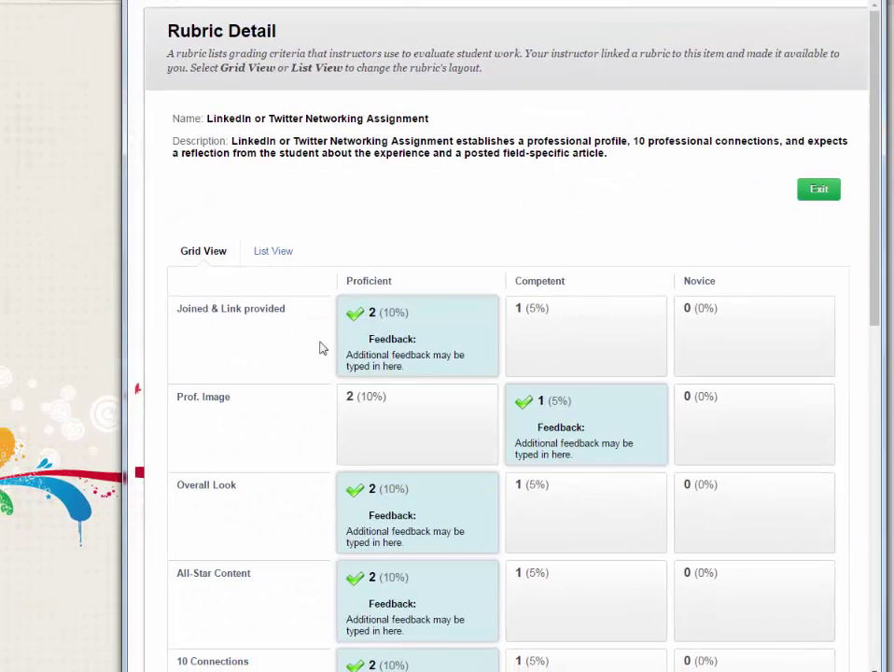
{"action": "scroll", "coordinate": [449, 329], "scroll_direction": "down", "scroll_amount": 2}
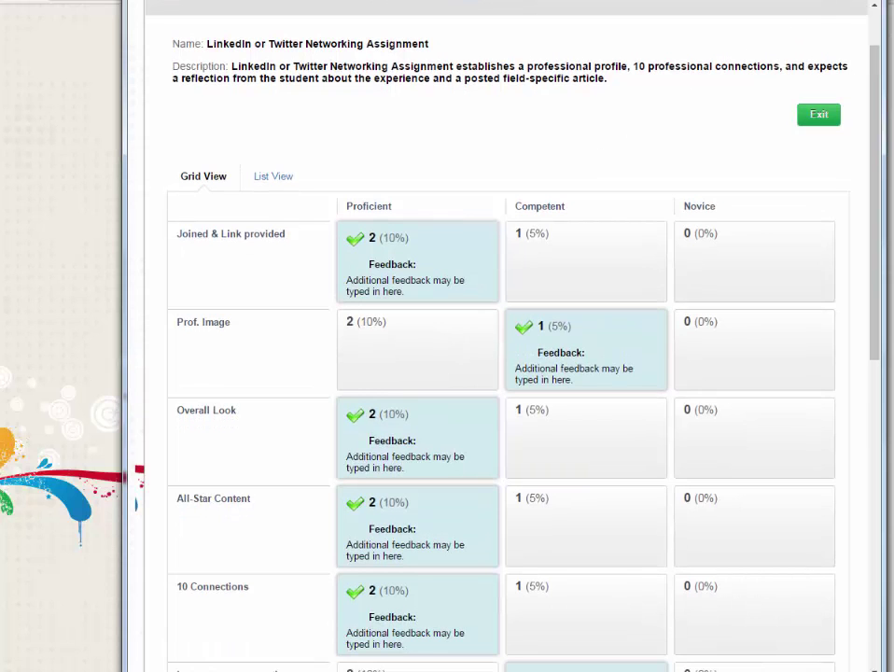
{"action": "left_click", "coordinate": [818, 113]}
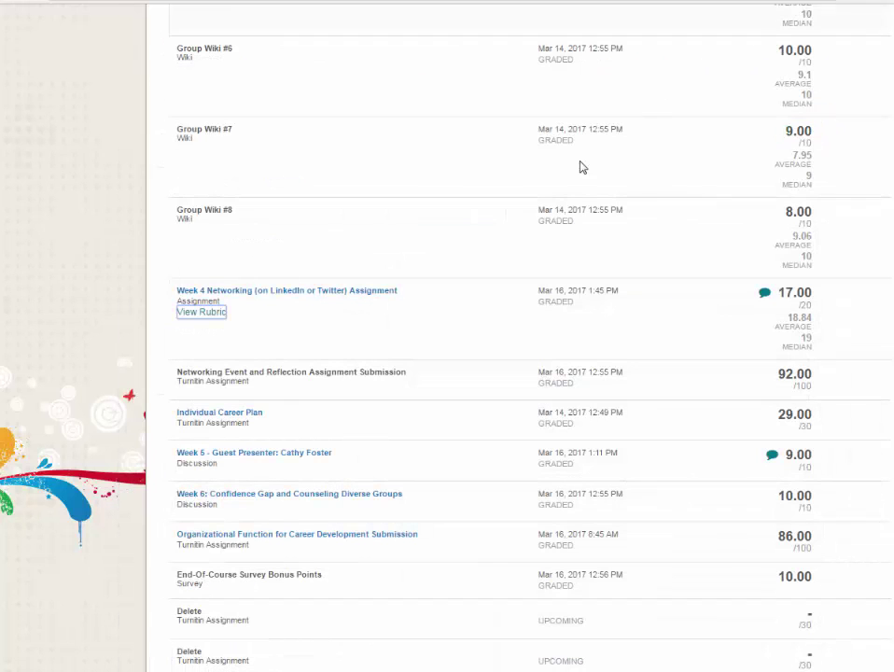
{"action": "left_click", "coordinate": [322, 293]}
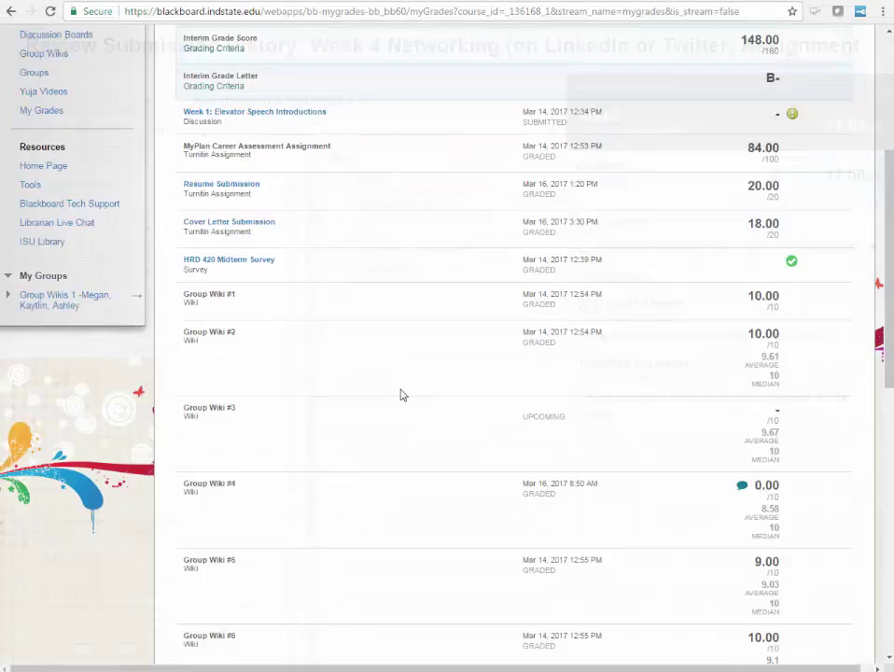
{"action": "scroll", "coordinate": [401, 393], "scroll_direction": "down", "scroll_amount": 2}
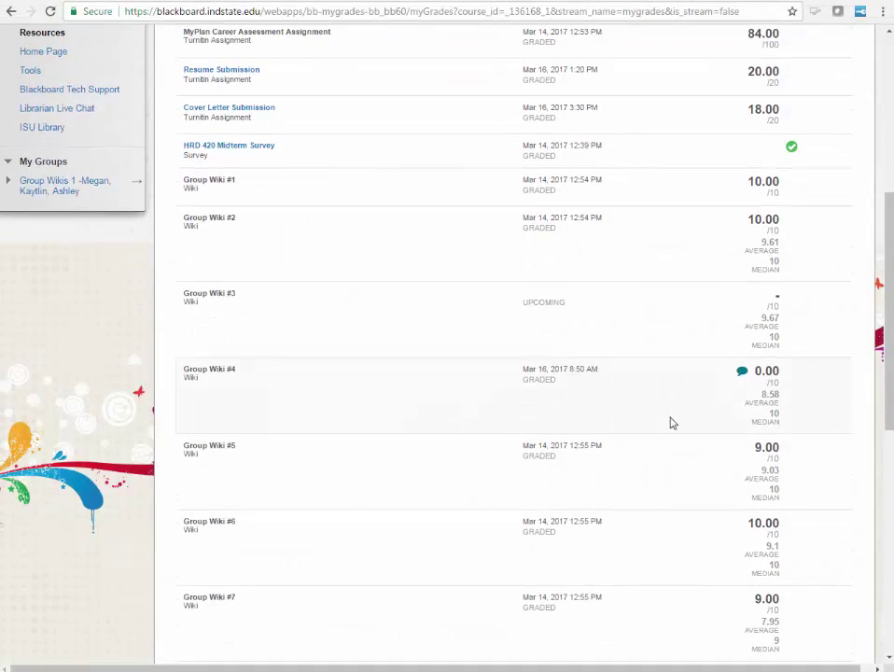
{"action": "left_click", "coordinate": [741, 373]}
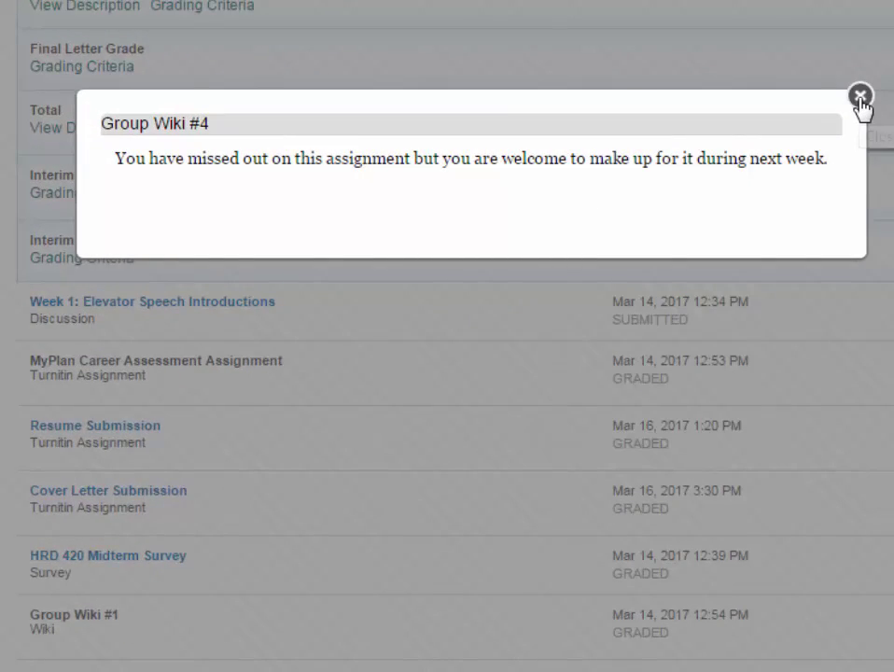
{"action": "left_click", "coordinate": [860, 97]}
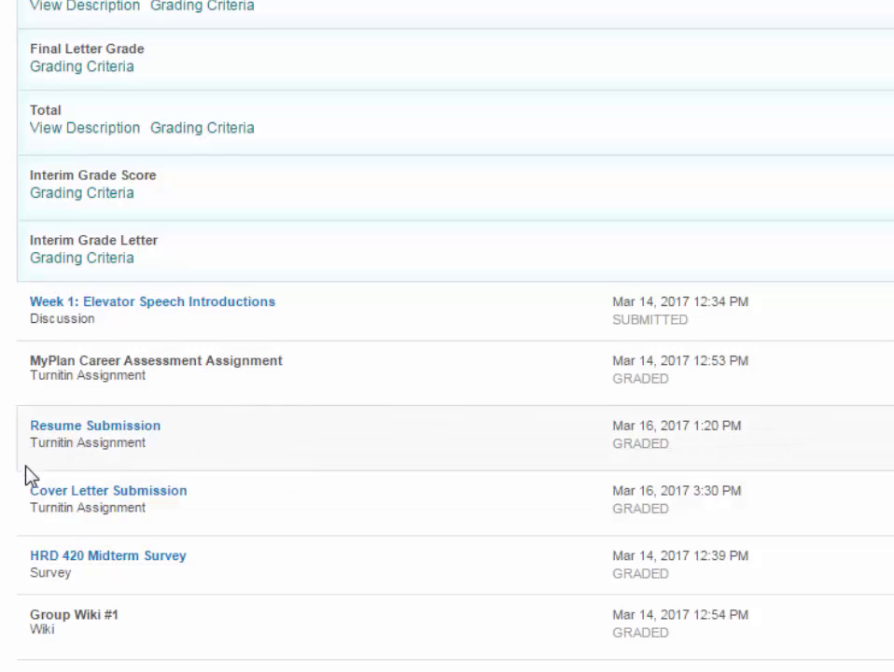
Step: Open the graded Cover Letter Submission and review its e-rater results and Paragraph Spacing comment
{"action": "left_click", "coordinate": [93, 490]}
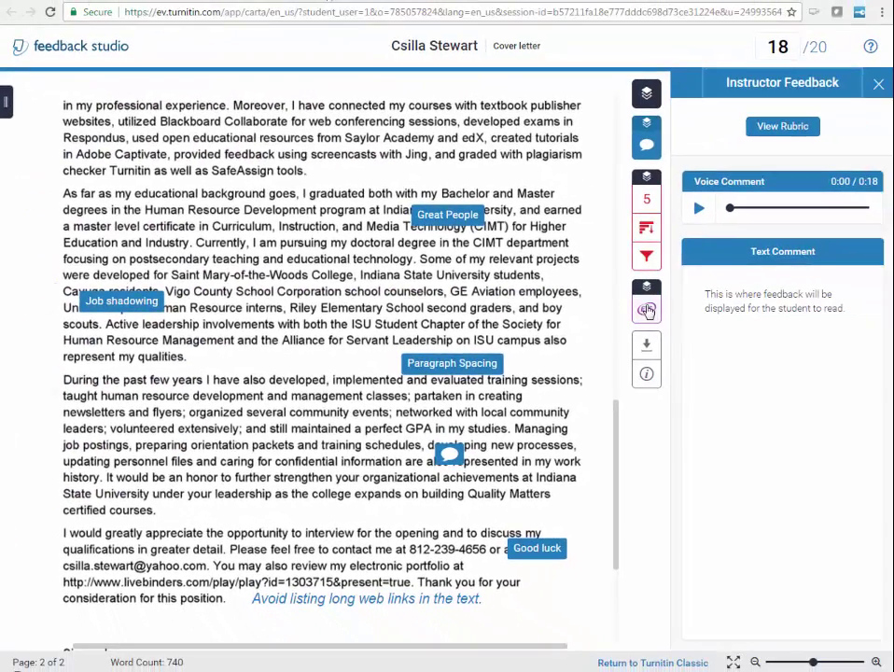
{"action": "left_click", "coordinate": [647, 310]}
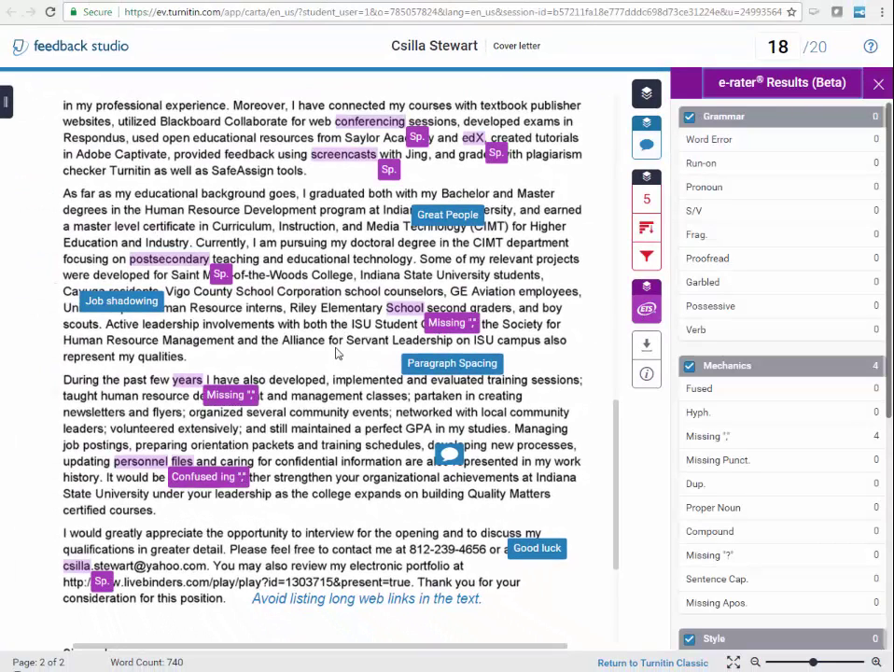
{"action": "left_click", "coordinate": [423, 367]}
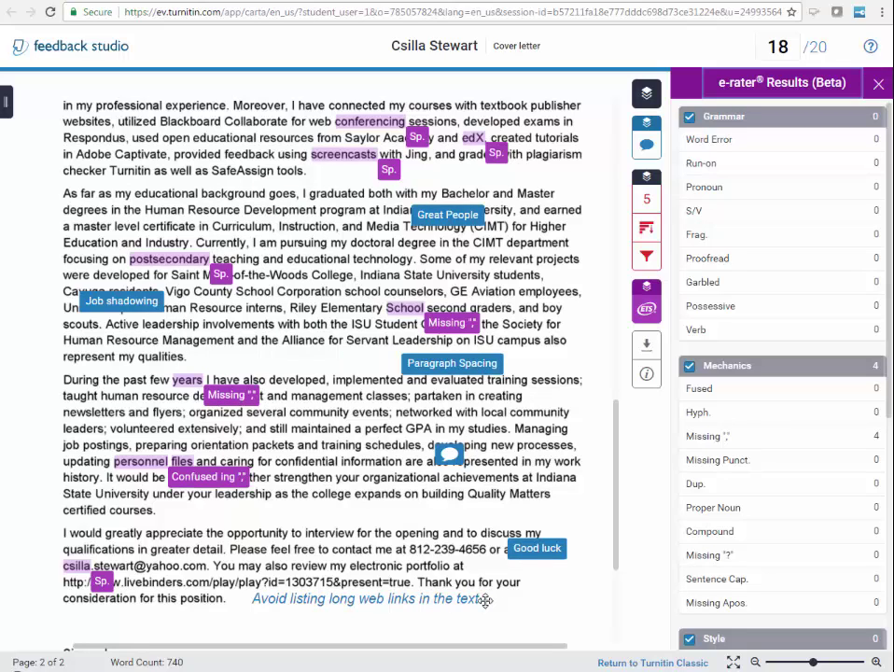
Step: View the instructor's voice and text feedback and scroll through the full grading rubric
{"action": "left_click", "coordinate": [645, 147]}
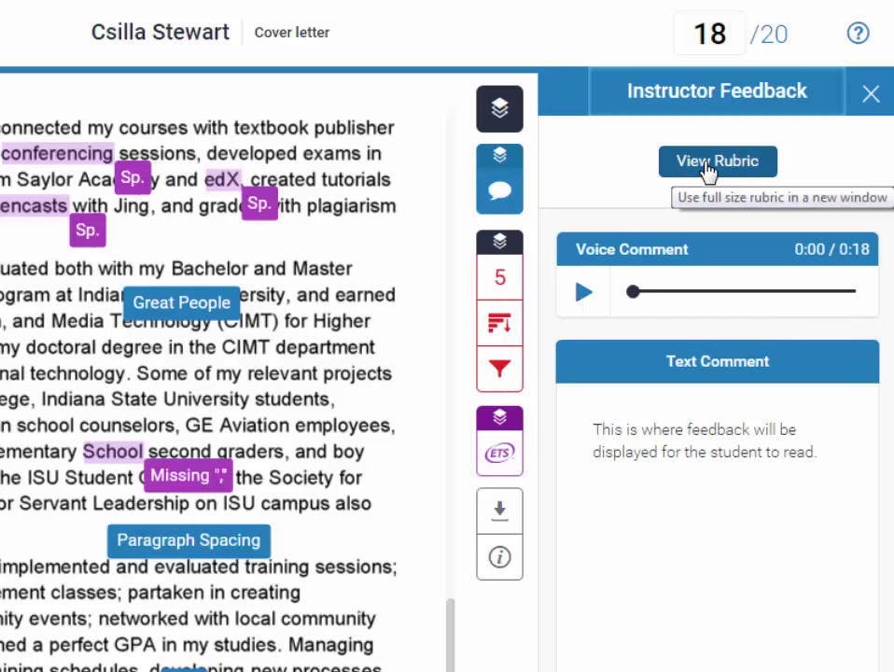
{"action": "left_click", "coordinate": [709, 171]}
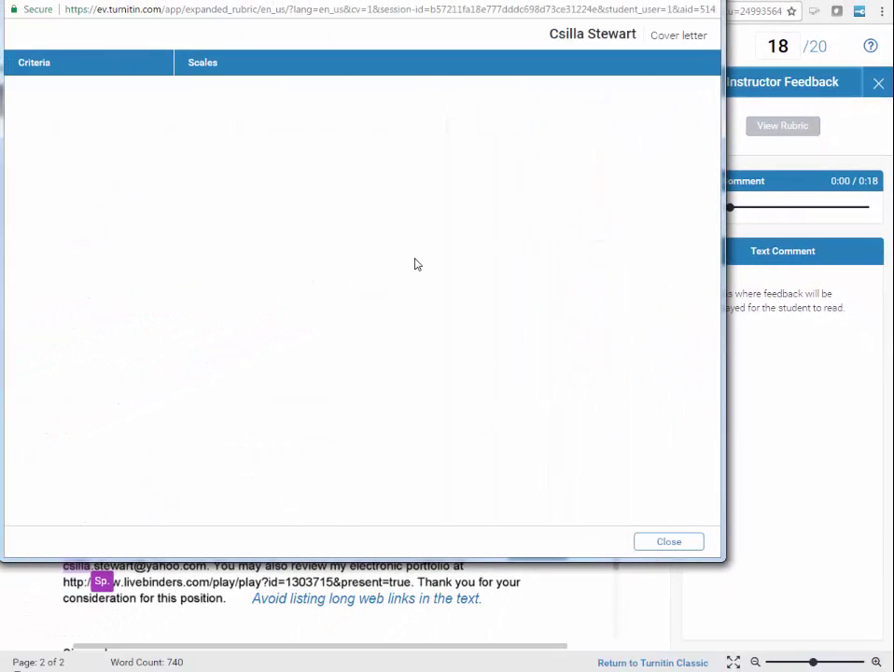
{"action": "scroll", "coordinate": [417, 264], "scroll_direction": "down", "scroll_amount": 5}
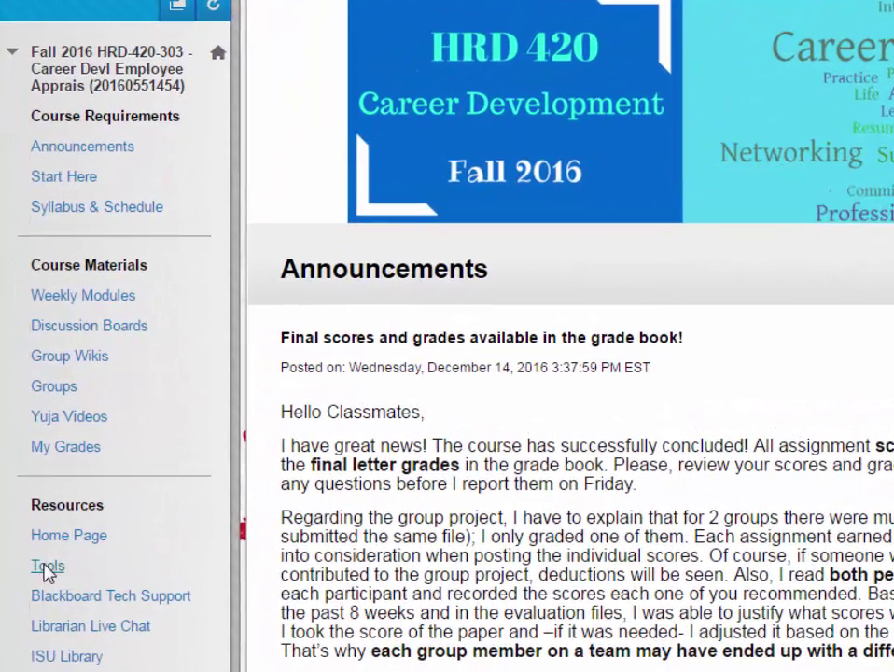
Step: Open the course Tools list and start the Send Email tool for course members
{"action": "left_click", "coordinate": [47, 565]}
{"action": "scroll", "coordinate": [559, 489], "scroll_direction": "down", "scroll_amount": 3}
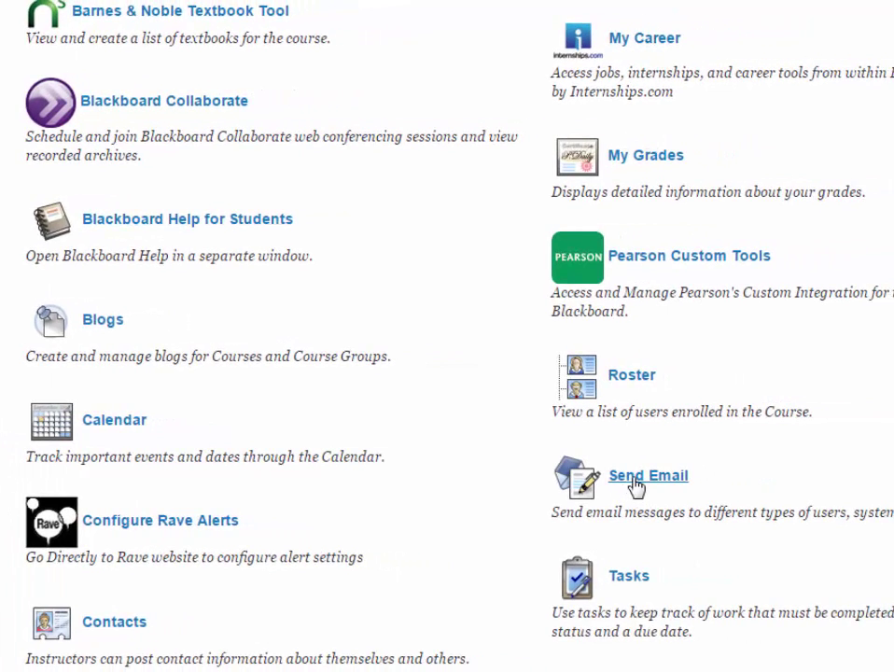
{"action": "left_click", "coordinate": [644, 475]}
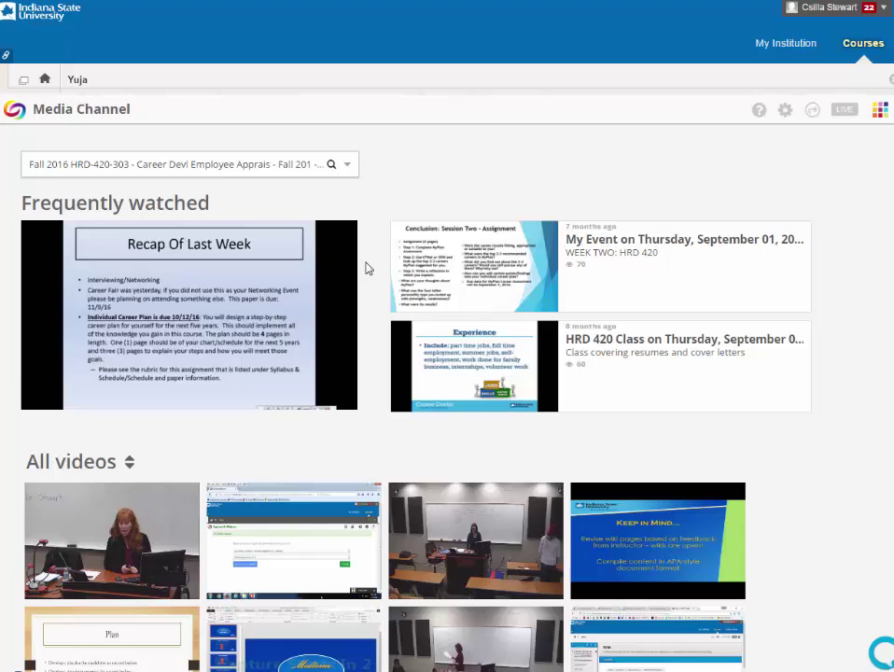
Step: Go back from the YuJa Media Channel to the course's Blackboard Tools page
{"action": "mouse_move", "coordinate": [311, 318]}
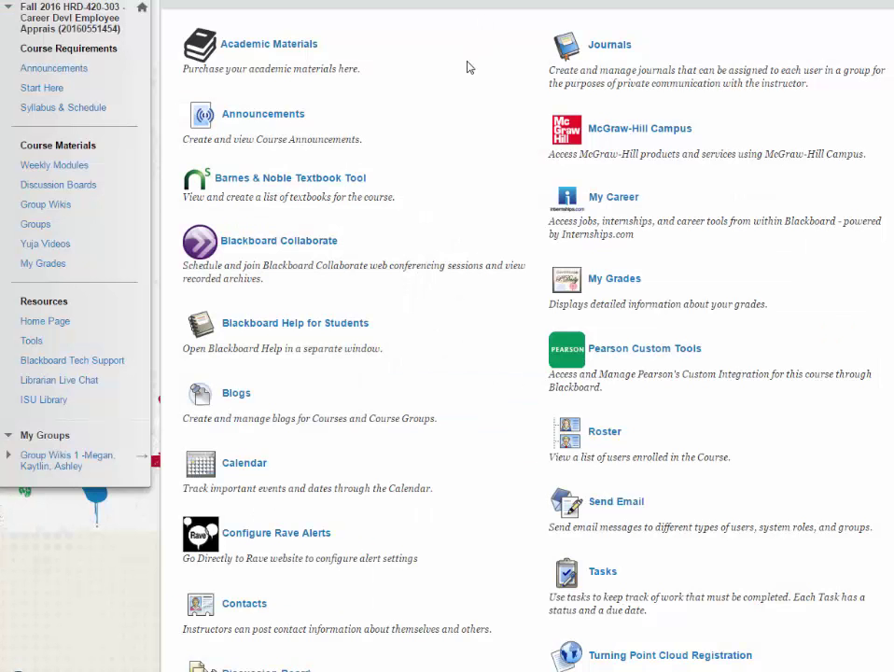
{"action": "scroll", "coordinate": [407, 233], "scroll_direction": "up", "scroll_amount": 2}
{"action": "scroll", "coordinate": [408, 233], "scroll_direction": "up", "scroll_amount": 2}
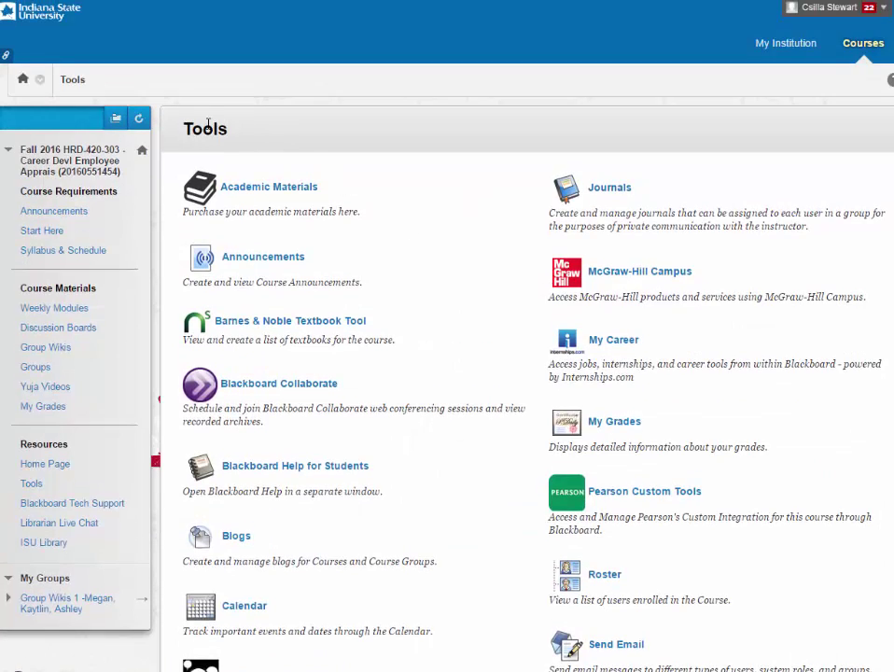
{"action": "scroll", "coordinate": [457, 373], "scroll_direction": "down", "scroll_amount": 1}
{"action": "scroll", "coordinate": [476, 420], "scroll_direction": "down", "scroll_amount": 5}
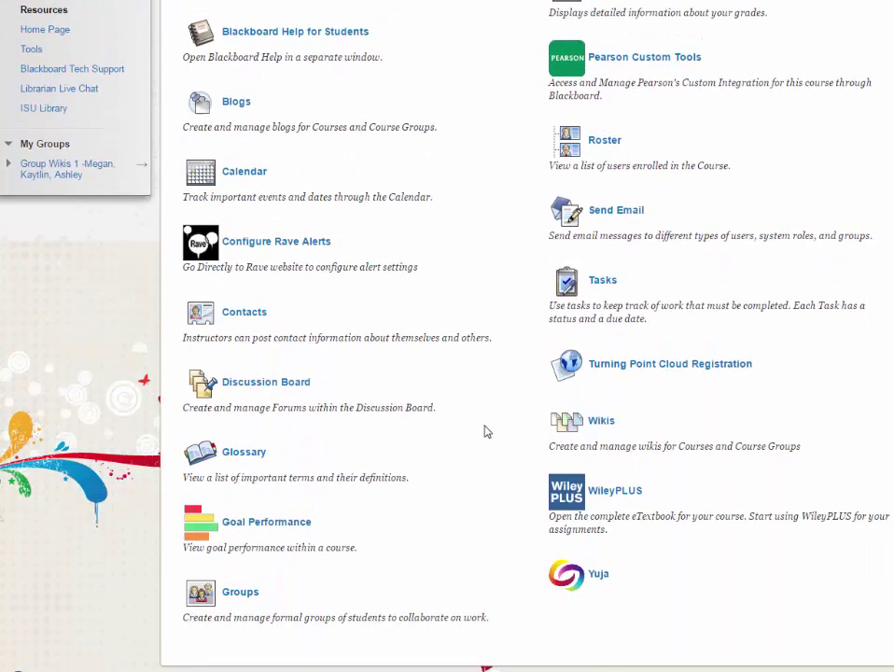
{"action": "scroll", "coordinate": [466, 481], "scroll_direction": "up", "scroll_amount": 3}
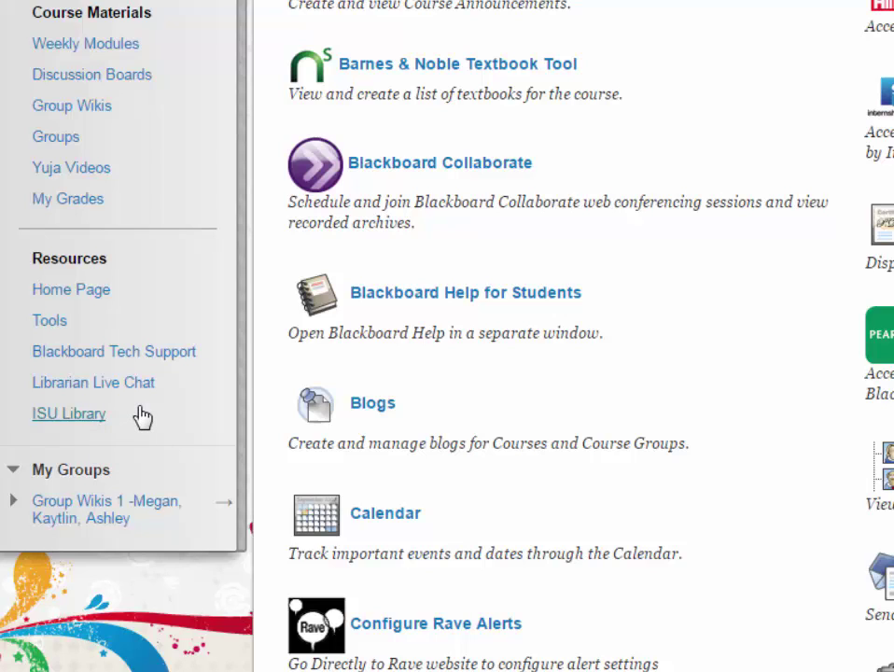
{"action": "scroll", "coordinate": [142, 417], "scroll_direction": "up", "scroll_amount": 4}
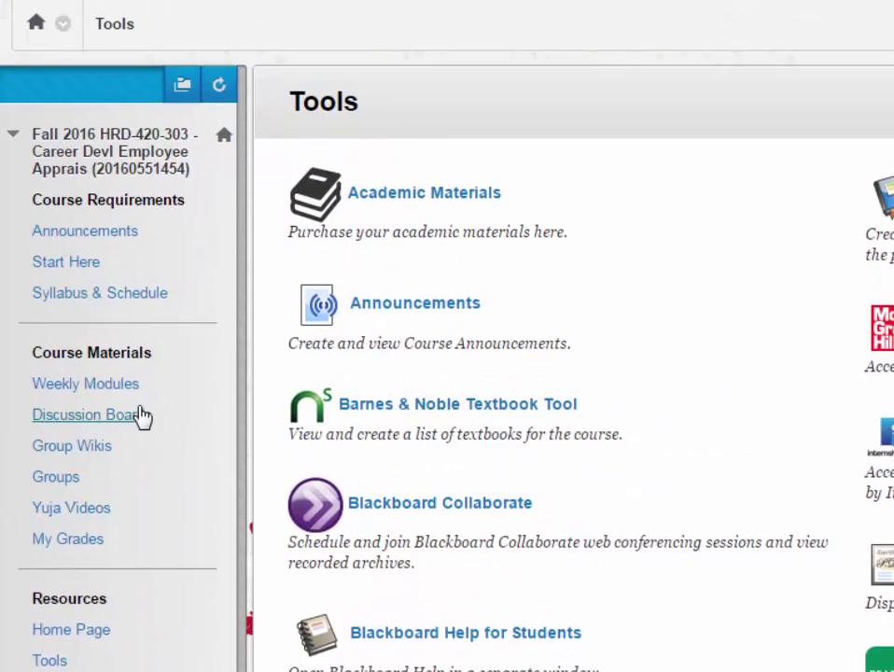